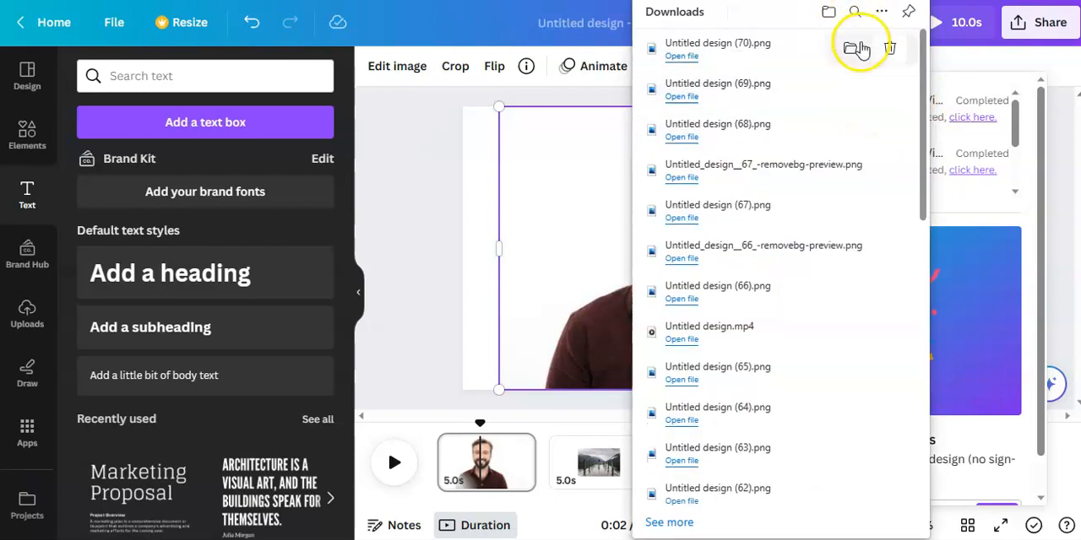
# Step: Remove the background of Untitled design (70).png in remove.bg and upload the downloaded cutout to the Canva design
pyautogui.moveTo(760, 47); pyautogui.dragTo(229, 163)
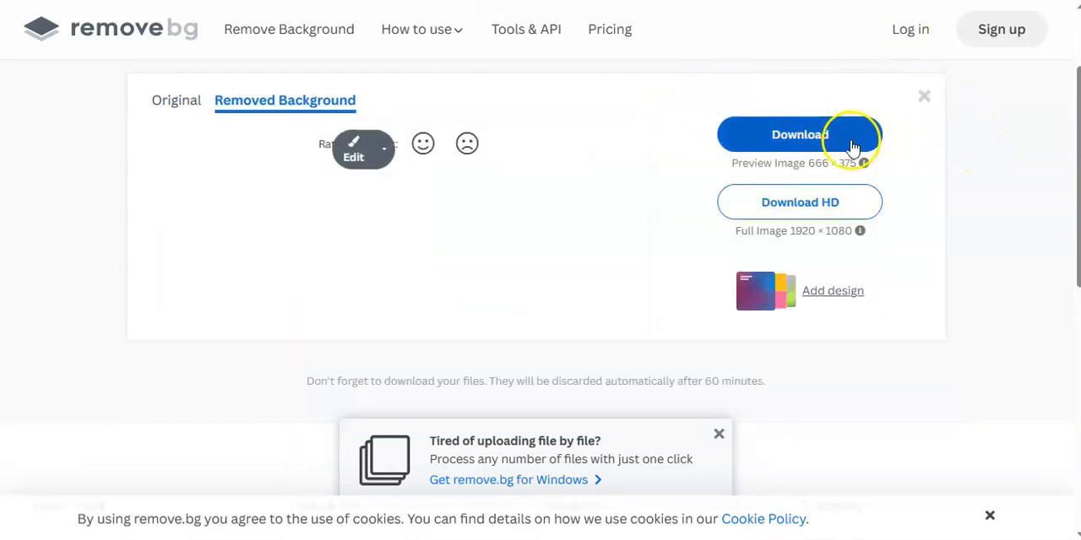
pyautogui.click(852, 188)
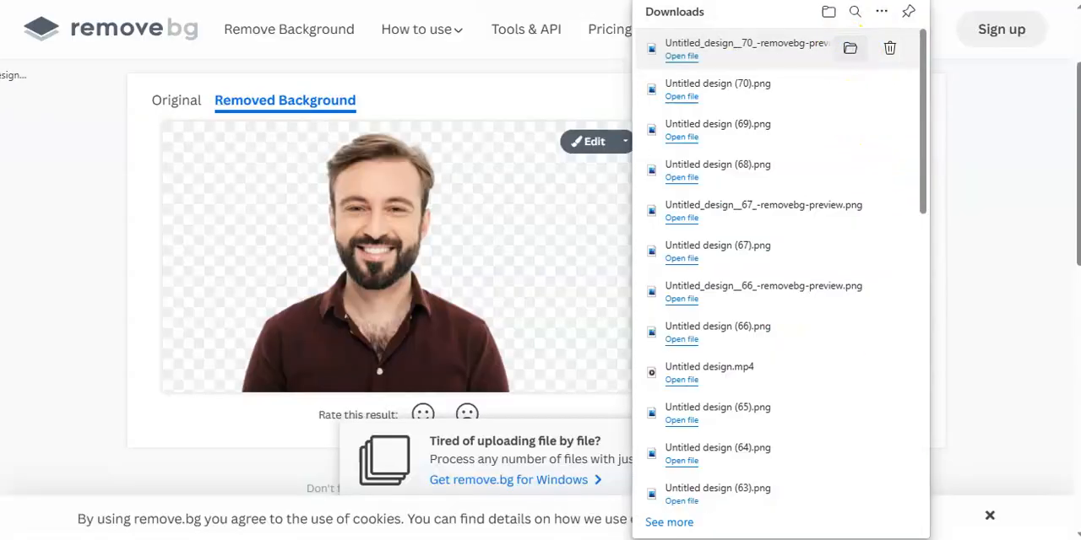
pyautogui.moveTo(2, 74); pyautogui.dragTo(384, 179)
pyautogui.click(406, 180)
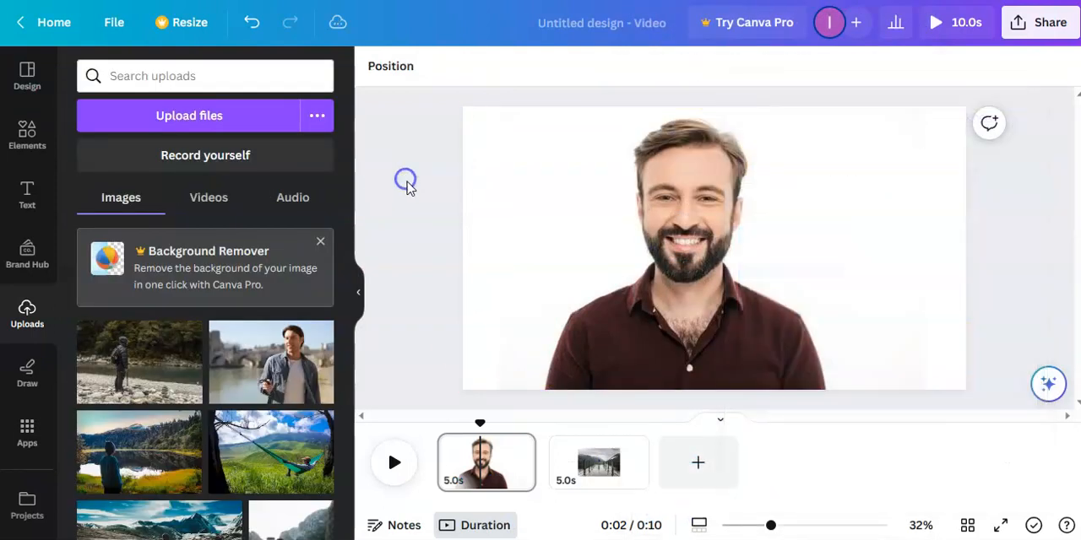
# Step: Add a page after the first one, place the man's cutout on it and enlarge it to about 1008 px high
pyautogui.click(518, 448)
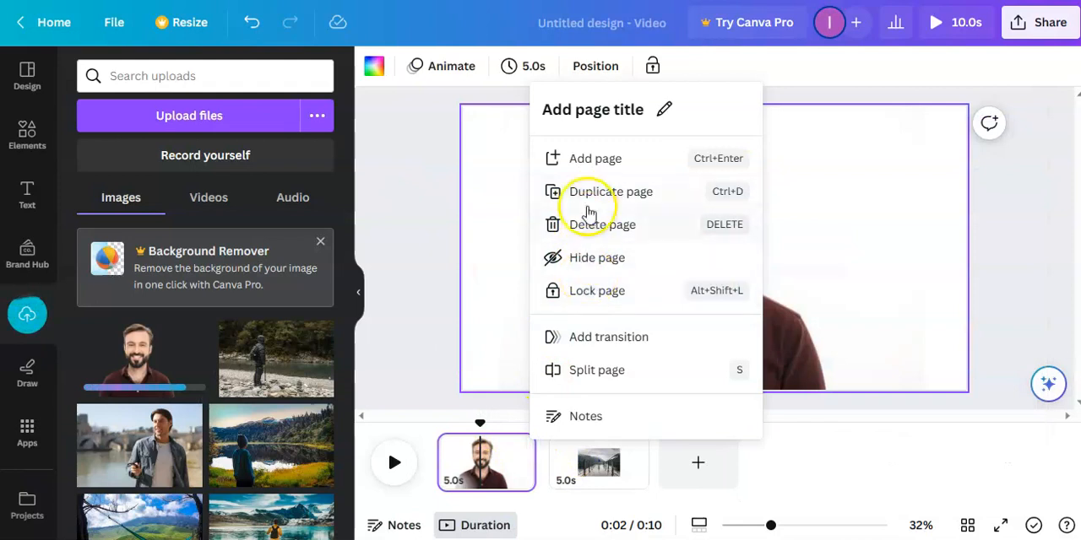
pyautogui.click(589, 162)
pyautogui.click(169, 362)
pyautogui.click(48, 199)
pyautogui.moveTo(864, 165); pyautogui.dragTo(951, 138)
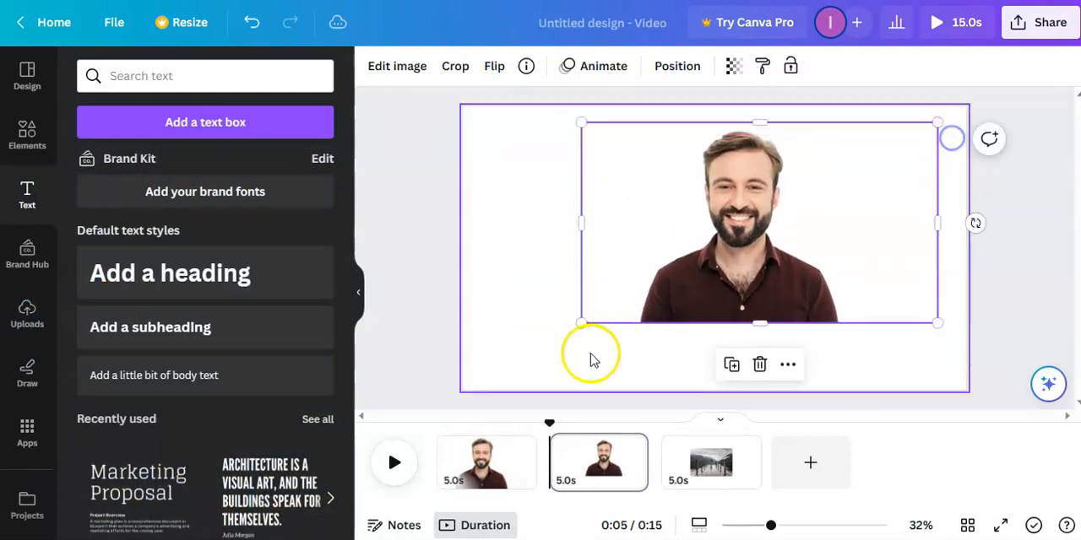
pyautogui.moveTo(581, 322); pyautogui.dragTo(458, 356)
pyautogui.moveTo(652, 321); pyautogui.dragTo(684, 307)
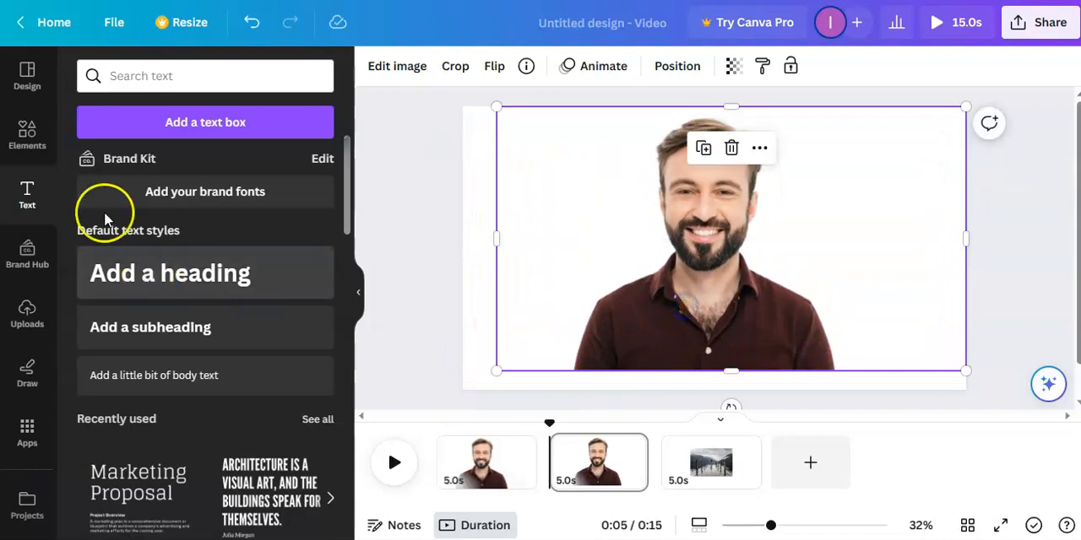
# Step: Add a square shape to the page and stretch it over the man to about 1476 × 1023 px
pyautogui.click(26, 136)
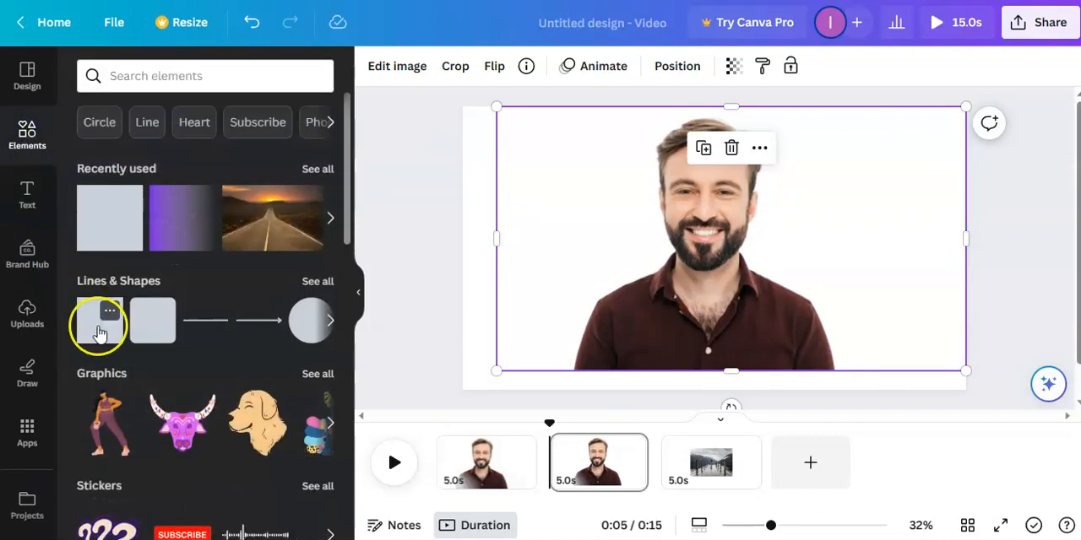
pyautogui.click(95, 332)
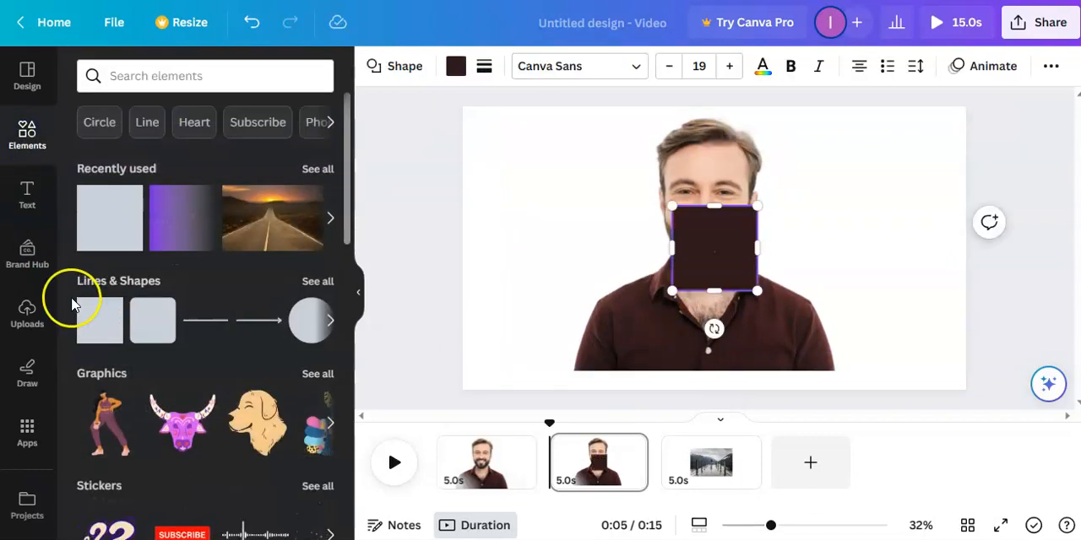
pyautogui.click(27, 194)
pyautogui.moveTo(655, 250); pyautogui.dragTo(512, 245)
pyautogui.moveTo(783, 251); pyautogui.dragTo(899, 250)
pyautogui.moveTo(708, 206); pyautogui.dragTo(712, 111)
pyautogui.moveTo(694, 291); pyautogui.dragTo(700, 386)
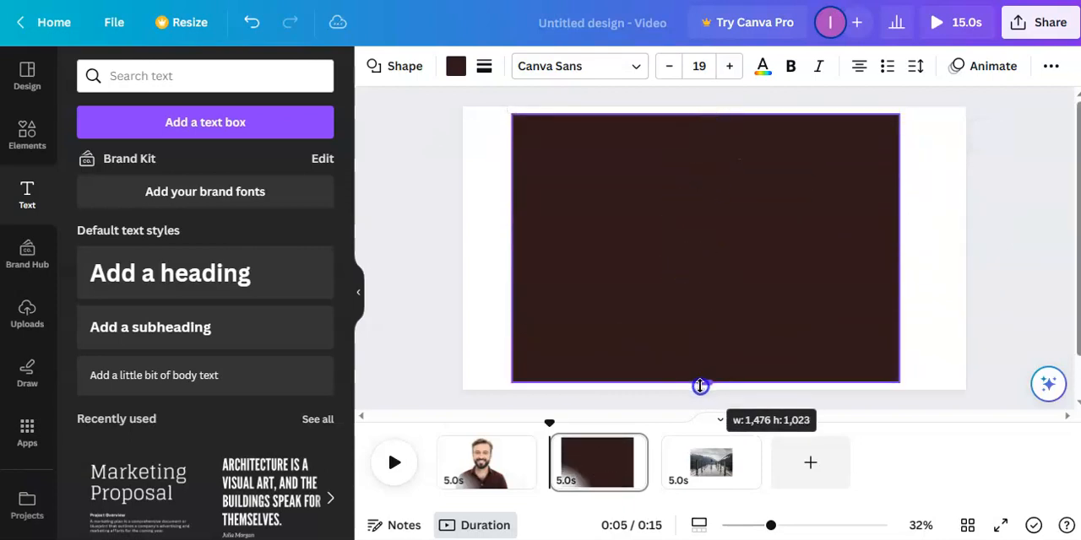
# Step: Send the dark rectangle backward behind the man's cutout
pyautogui.rightClick(653, 159)
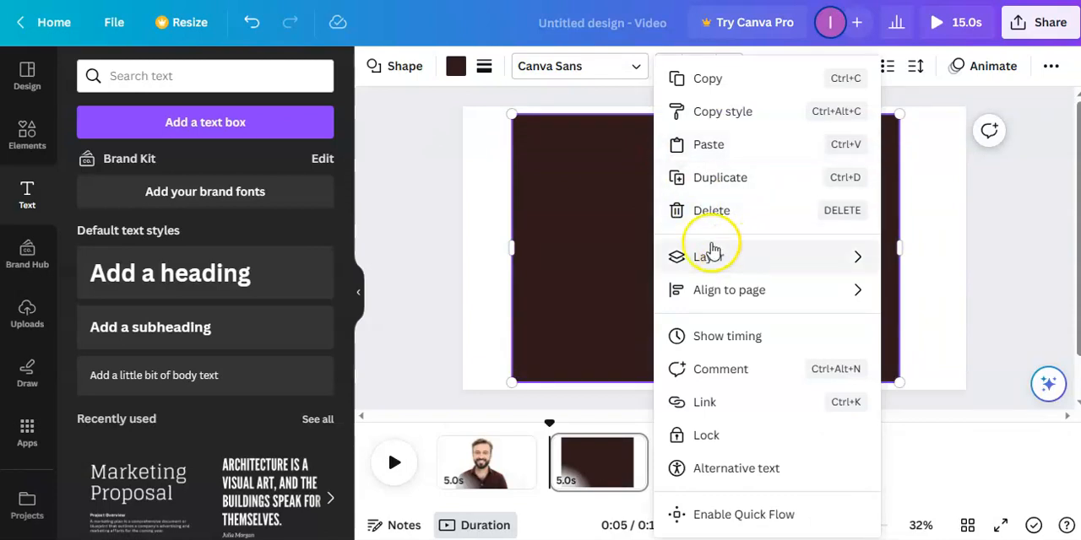
pyautogui.click(1049, 67)
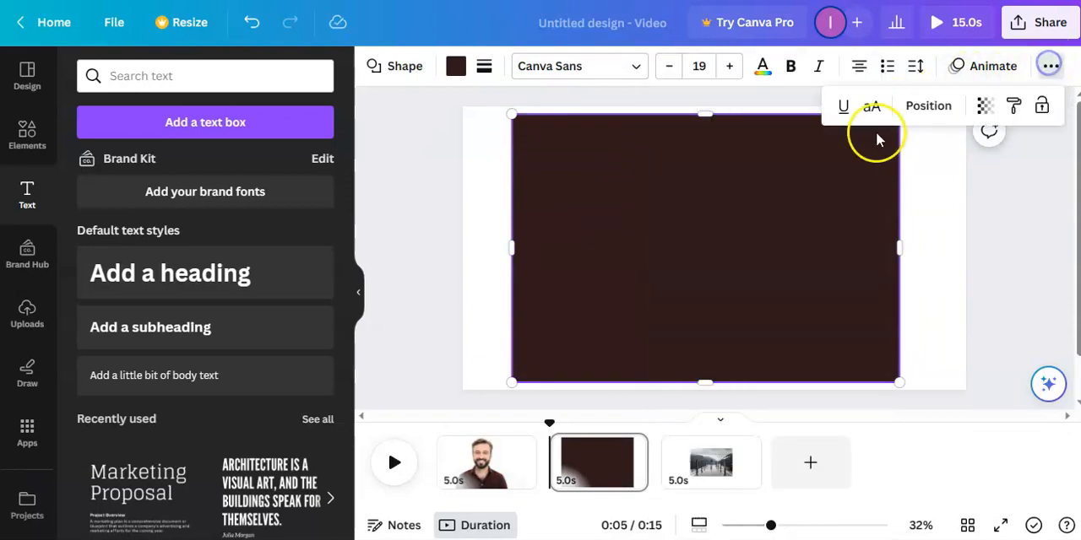
pyautogui.click(929, 109)
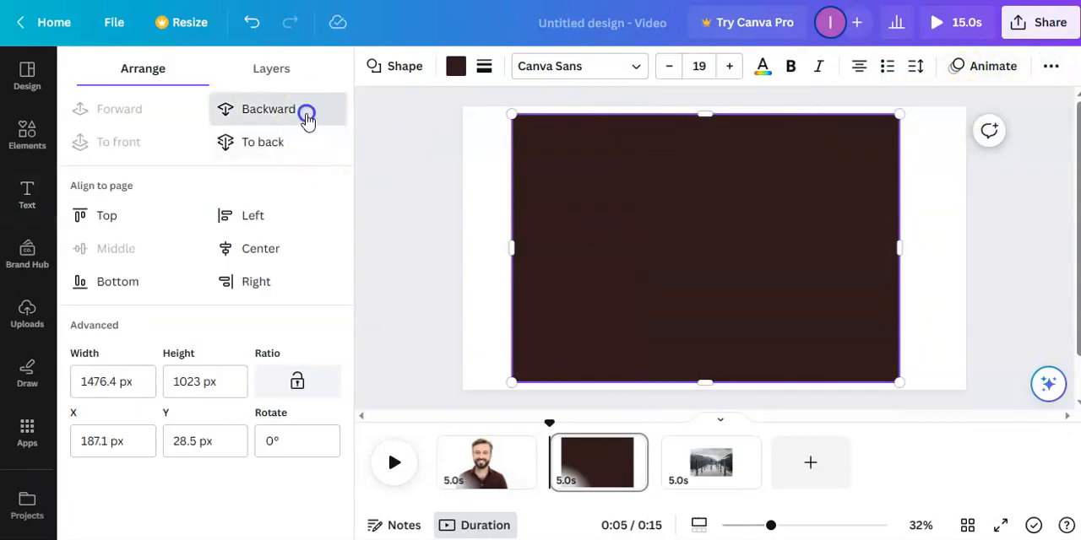
pyautogui.click(309, 111)
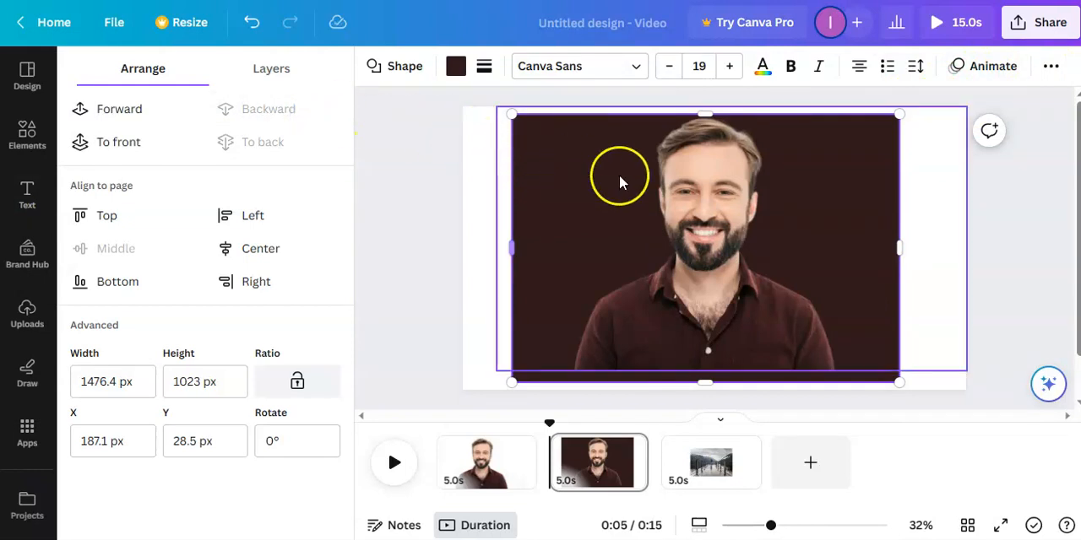
# Step: Crop the cutout's empty left side to about 1542 px wide and fill the rectangle behind it with solid yellow
pyautogui.click(680, 183)
pyautogui.moveTo(494, 193); pyautogui.dragTo(563, 193)
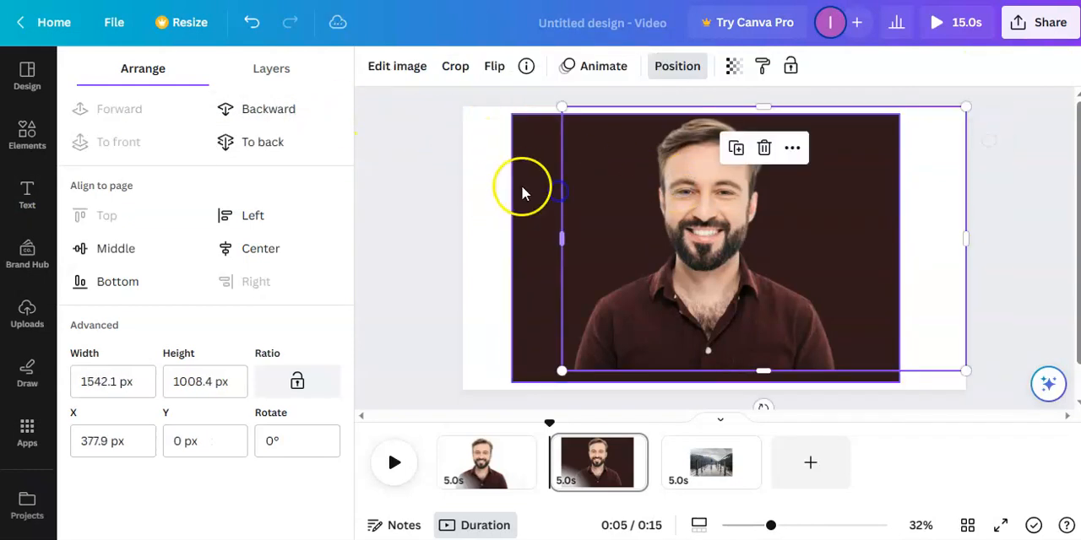
pyautogui.click(519, 183)
pyautogui.click(456, 69)
pyautogui.scroll(-5, 236, 236)
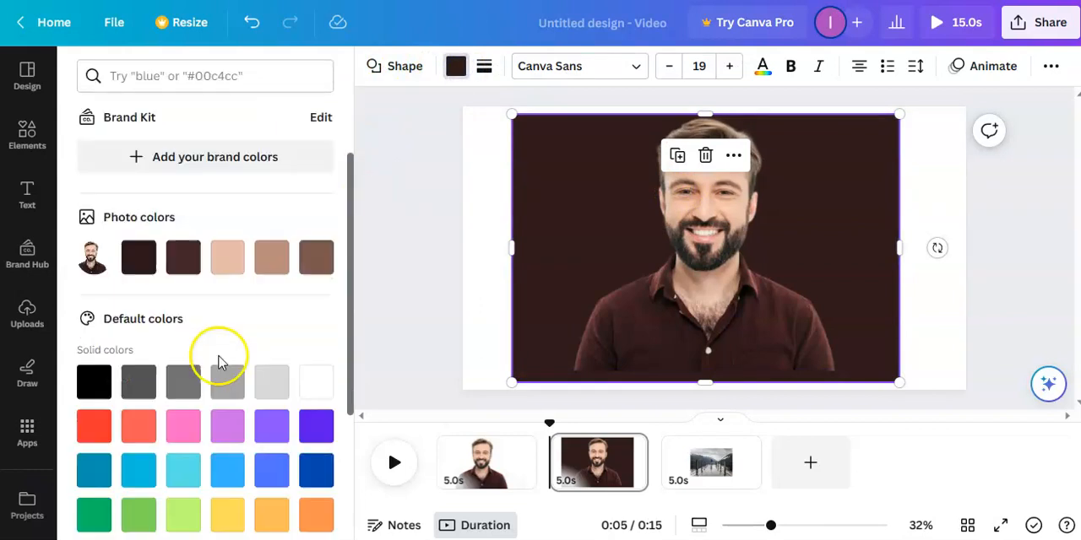
pyautogui.click(228, 355)
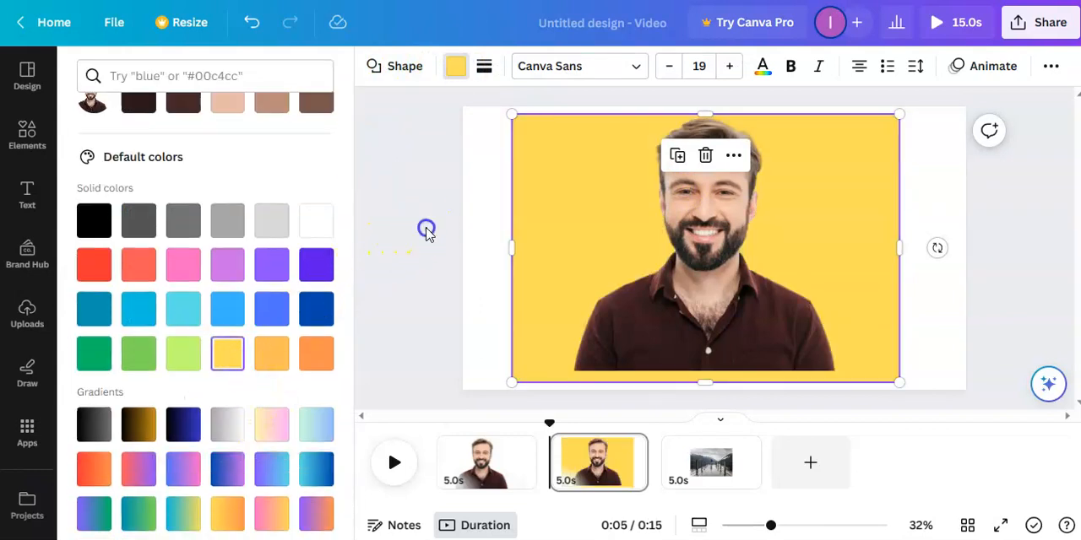
pyautogui.click(427, 230)
# Step: Give the man's cutout the Cherry Duotone effect and open the effect's settings
pyautogui.click(663, 233)
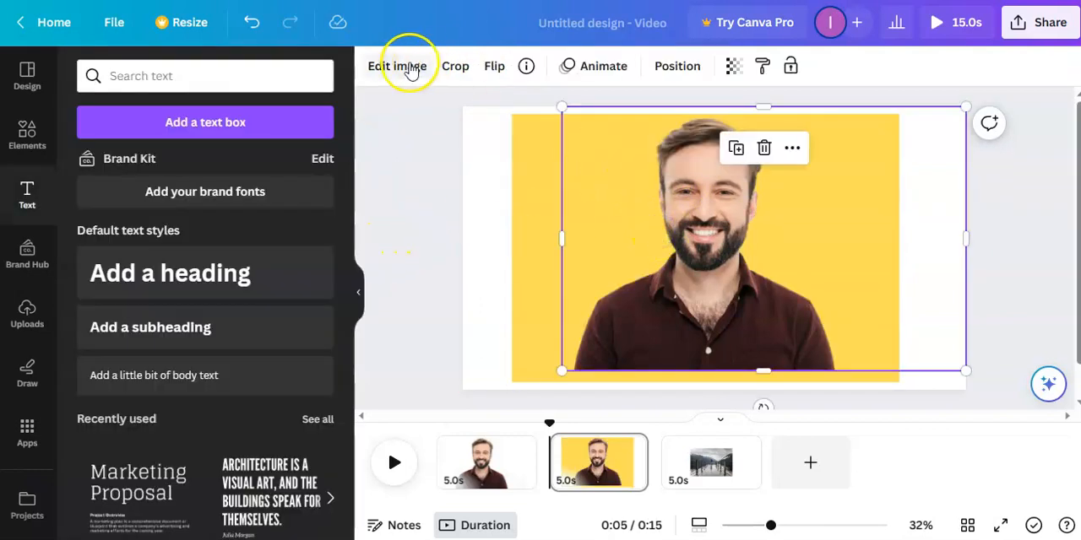
pyautogui.click(411, 67)
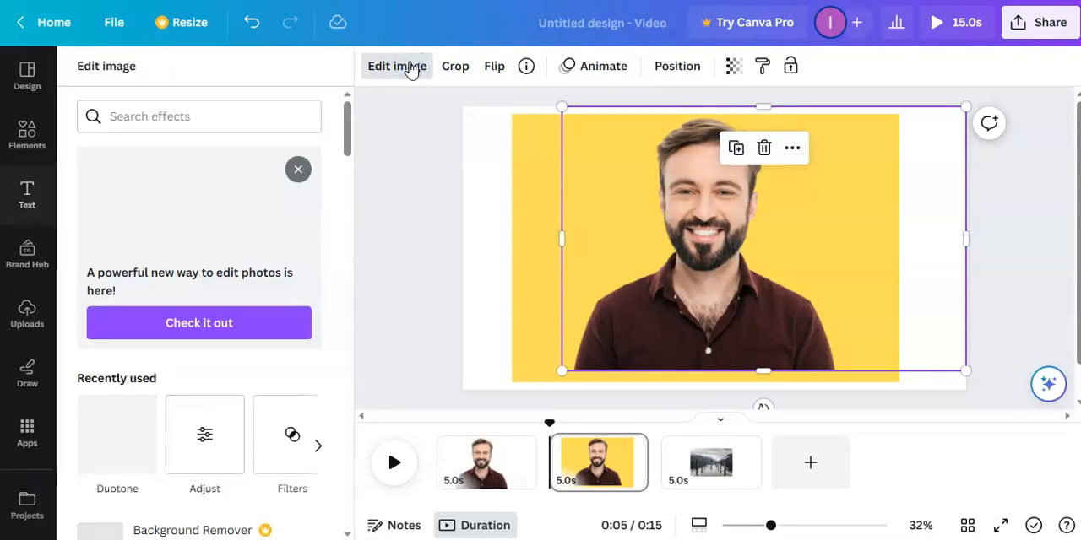
pyautogui.click(133, 438)
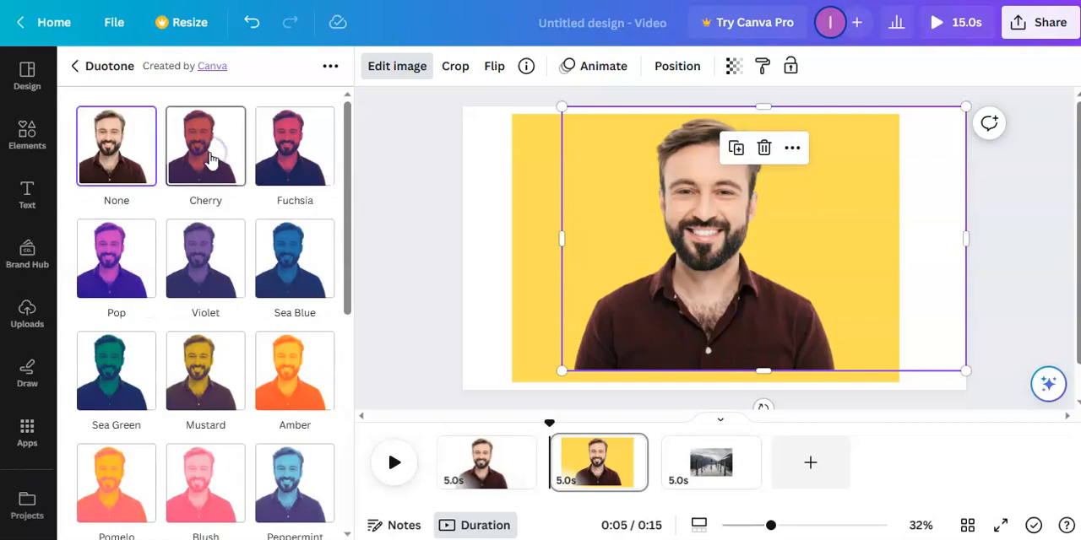
pyautogui.click(212, 159)
pyautogui.click(207, 155)
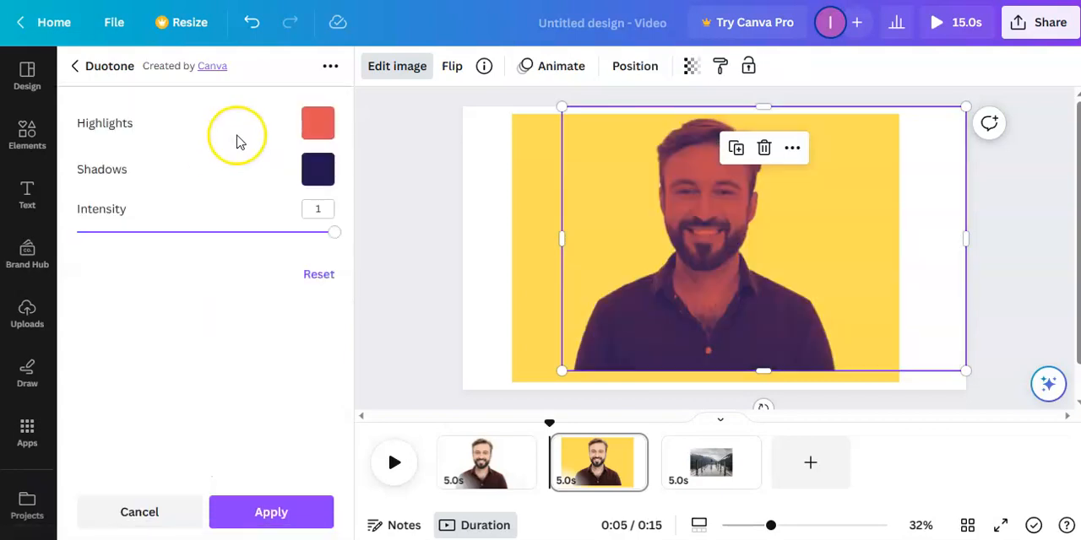
# Step: Set both the Duotone highlights and shadows to white and apply the effect to the cutout
pyautogui.click(318, 123)
pyautogui.click(405, 219)
pyautogui.click(236, 148)
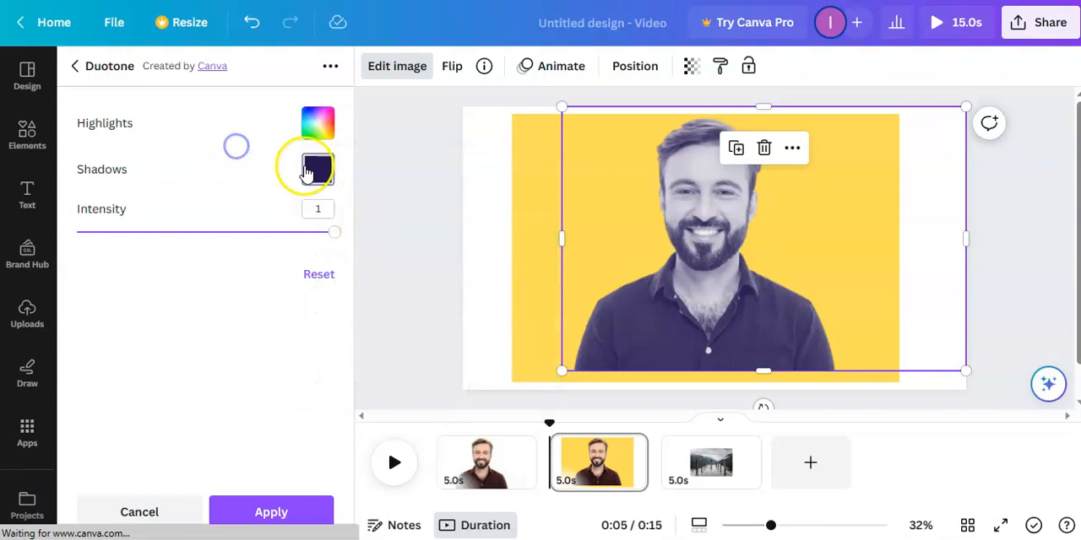
pyautogui.click(308, 171)
pyautogui.click(403, 266)
pyautogui.click(324, 510)
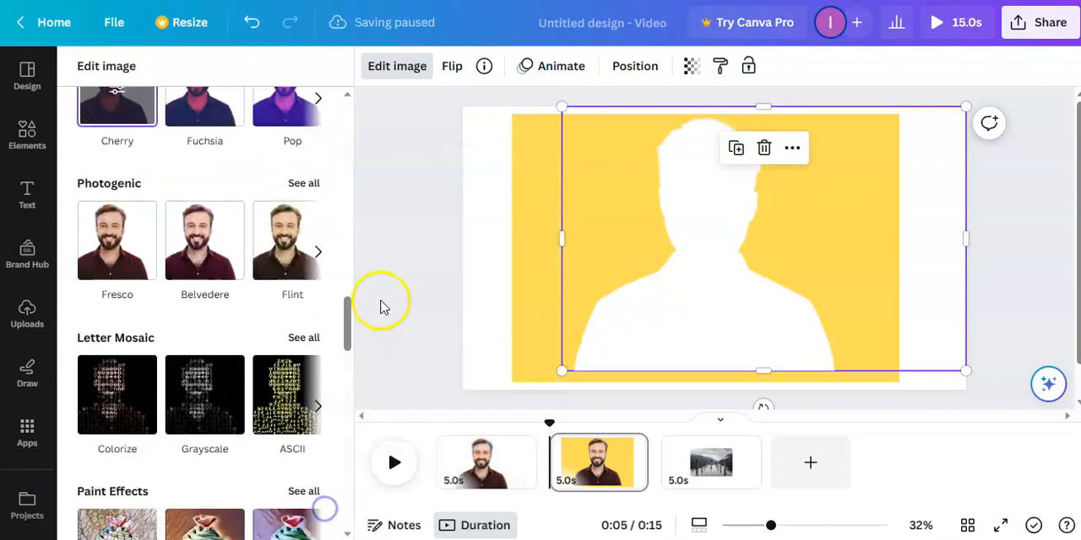
pyautogui.click(394, 259)
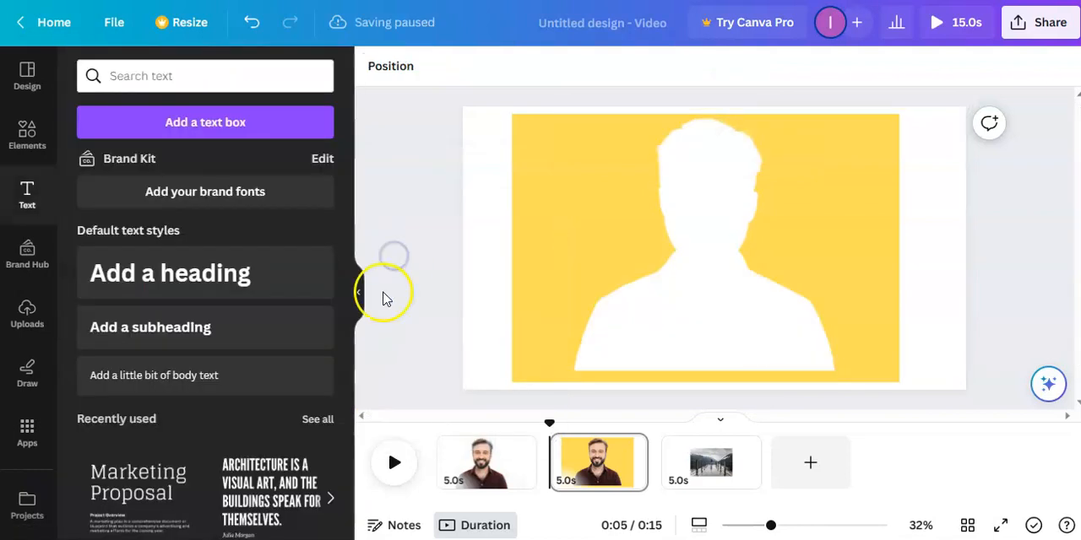
# Step: Download only page 2 of the design as a PNG
pyautogui.click(1031, 22)
pyautogui.click(931, 434)
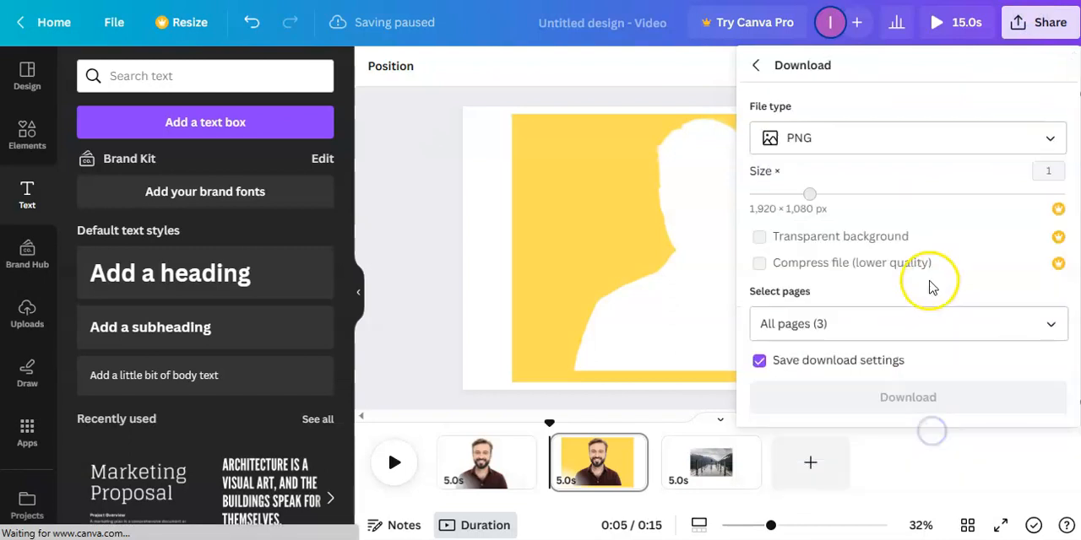
pyautogui.click(953, 323)
pyautogui.click(1037, 55)
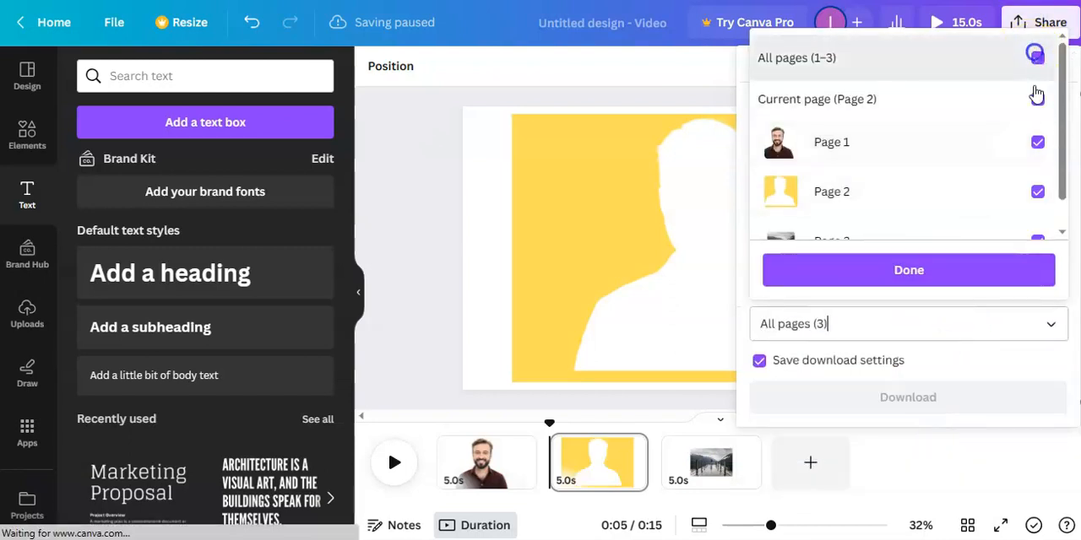
pyautogui.click(1030, 192)
pyautogui.click(909, 270)
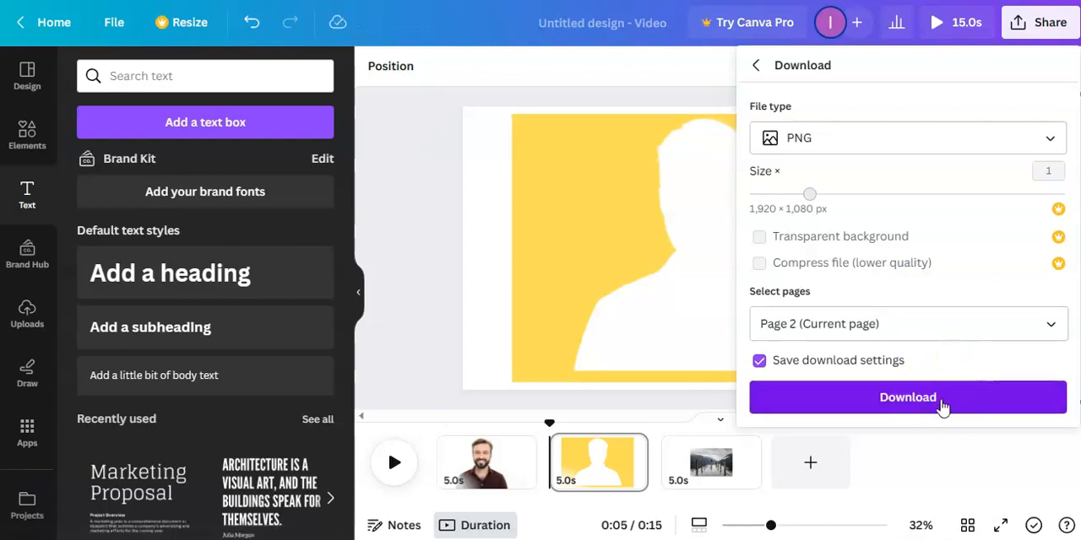
pyautogui.click(941, 403)
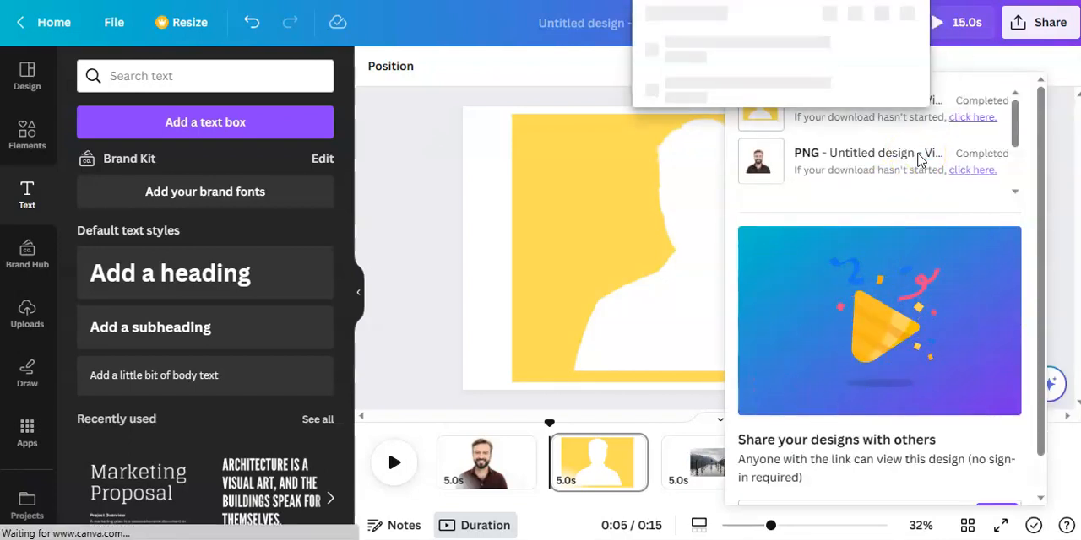
# Step: Remove the background of Untitled design (71).png in remove.bg and erase the white remnants inside the silhouette with a smaller brush
pyautogui.moveTo(889, 55)
pyautogui.moveTo(448, 155); pyautogui.dragTo(205, 124)
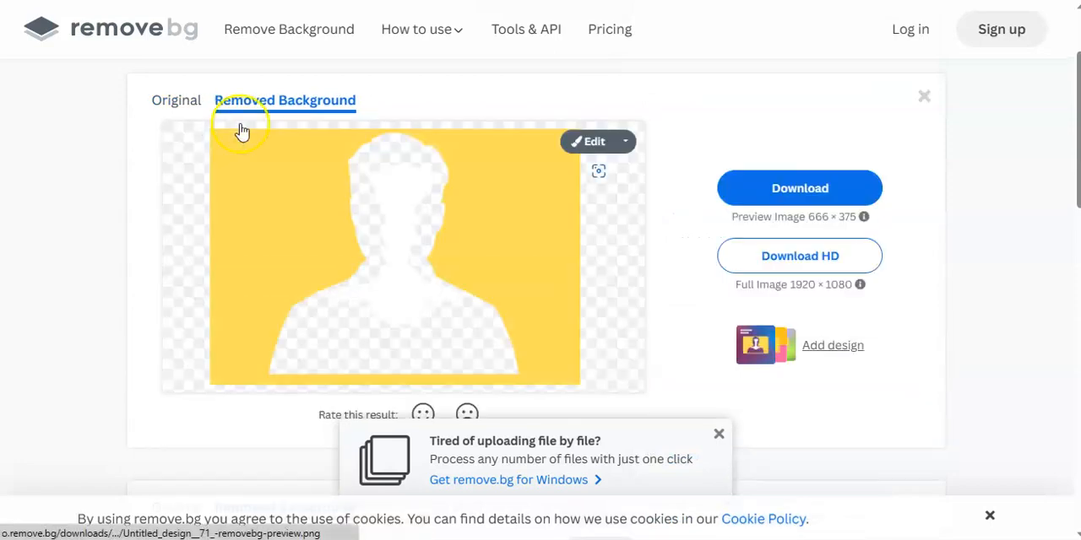
pyautogui.click(595, 142)
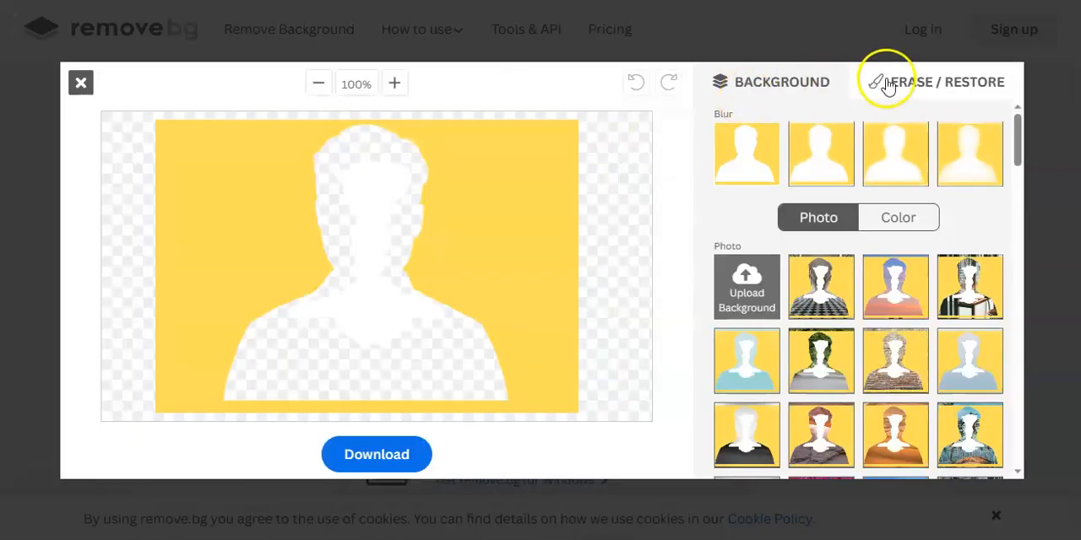
pyautogui.click(907, 81)
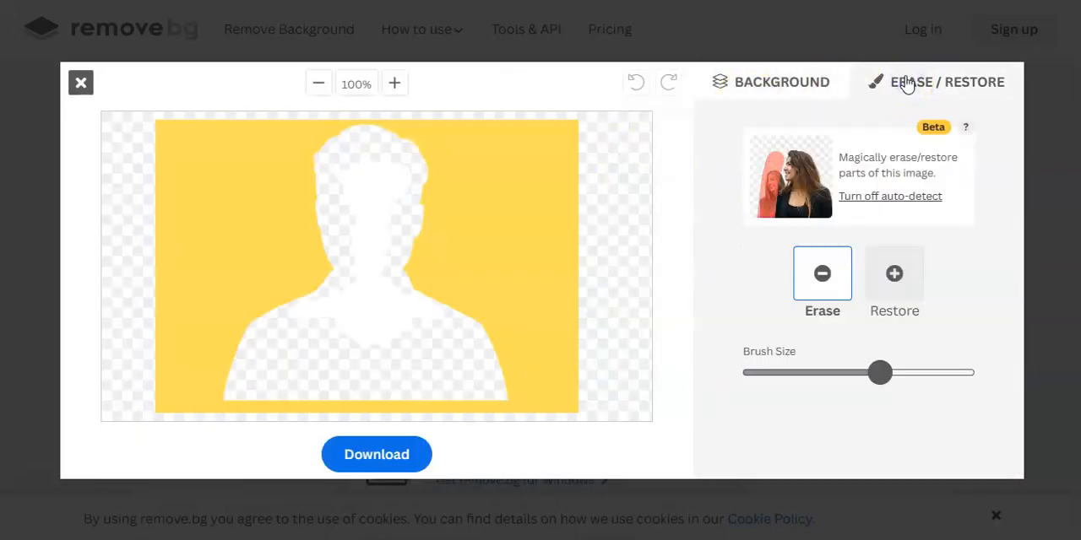
pyautogui.moveTo(880, 373); pyautogui.dragTo(798, 372)
pyautogui.moveTo(369, 321); pyautogui.dragTo(379, 256)
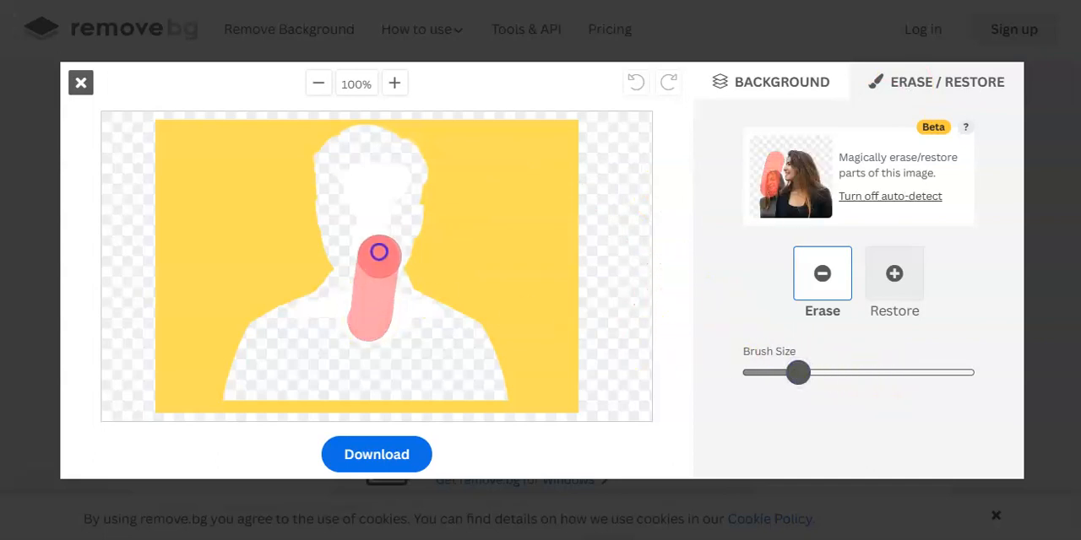
pyautogui.moveTo(372, 208)
pyautogui.mouseDown()
pyautogui.moveTo(377, 182)
pyautogui.moveTo(393, 179)
pyautogui.moveTo(350, 176)
pyautogui.moveTo(371, 291)
pyautogui.mouseUp()
pyautogui.moveTo(313, 321); pyautogui.dragTo(429, 326)
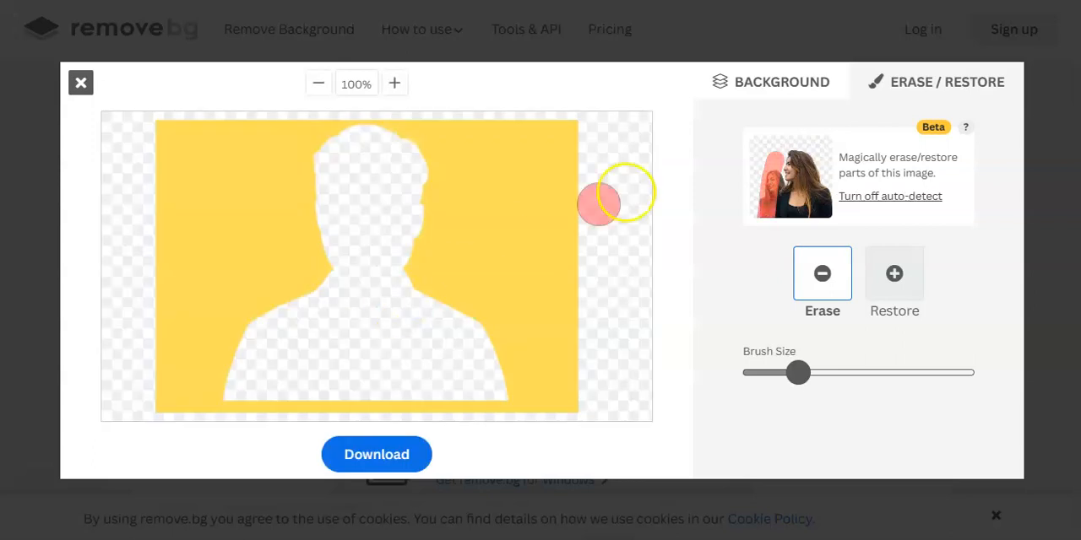
# Step: Download the cutout from remove.bg and upload Untitled_design__71_-removebg-preview.png to the Canva design's uploads
pyautogui.click(359, 465)
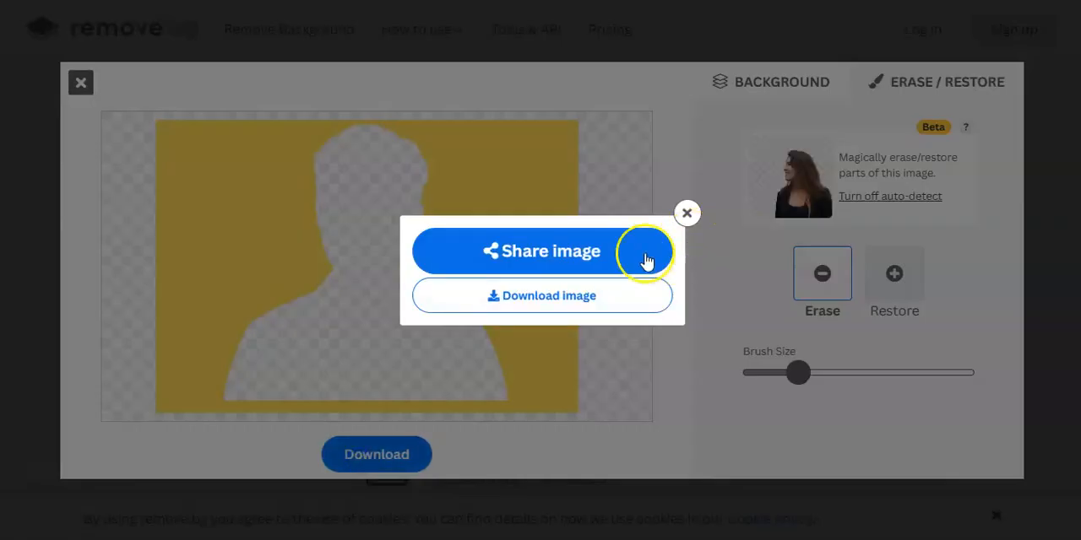
pyautogui.click(575, 297)
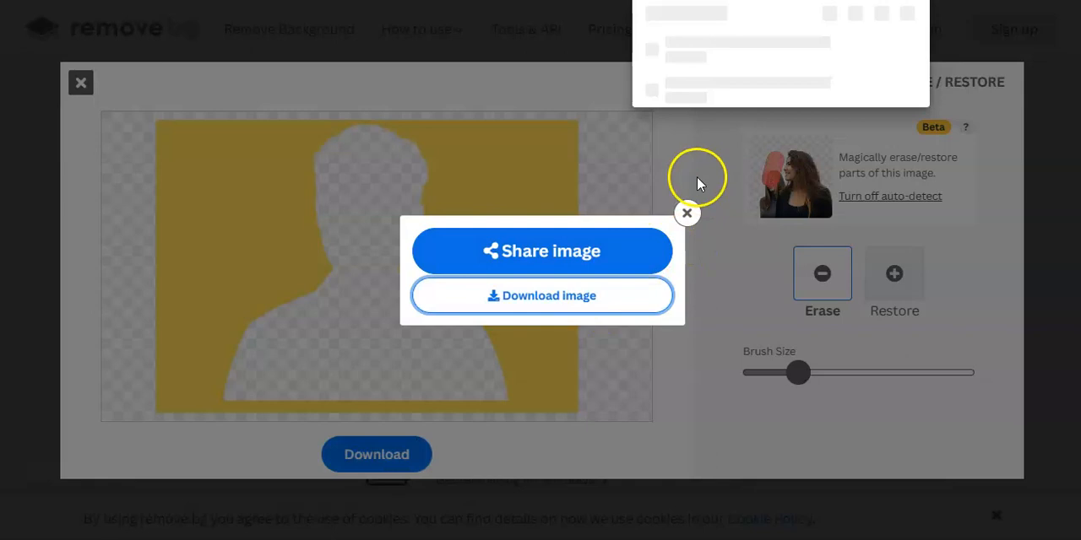
pyautogui.moveTo(849, 52); pyautogui.dragTo(350, 80)
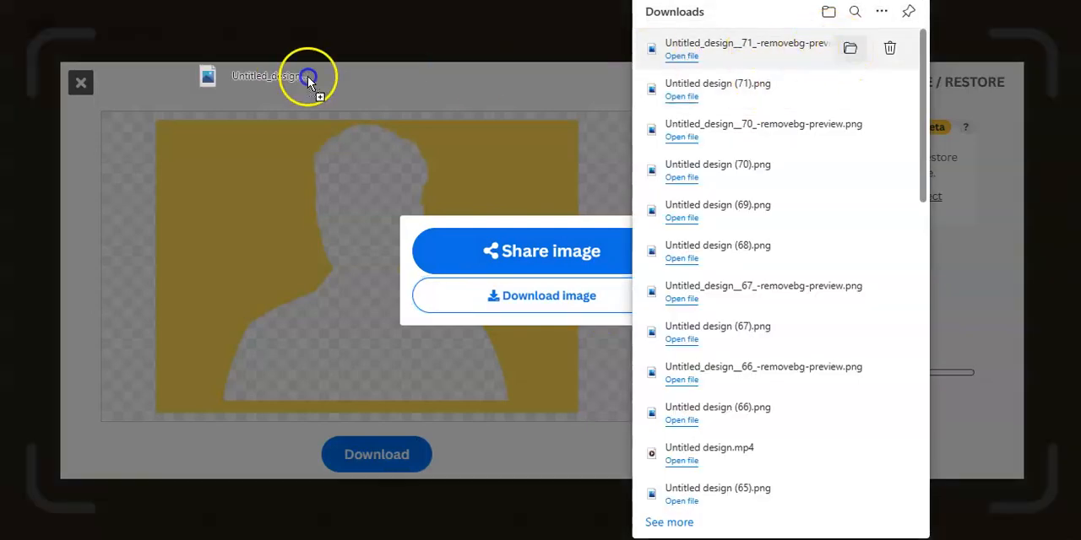
pyautogui.moveTo(5, 70); pyautogui.dragTo(377, 187)
pyautogui.click(379, 183)
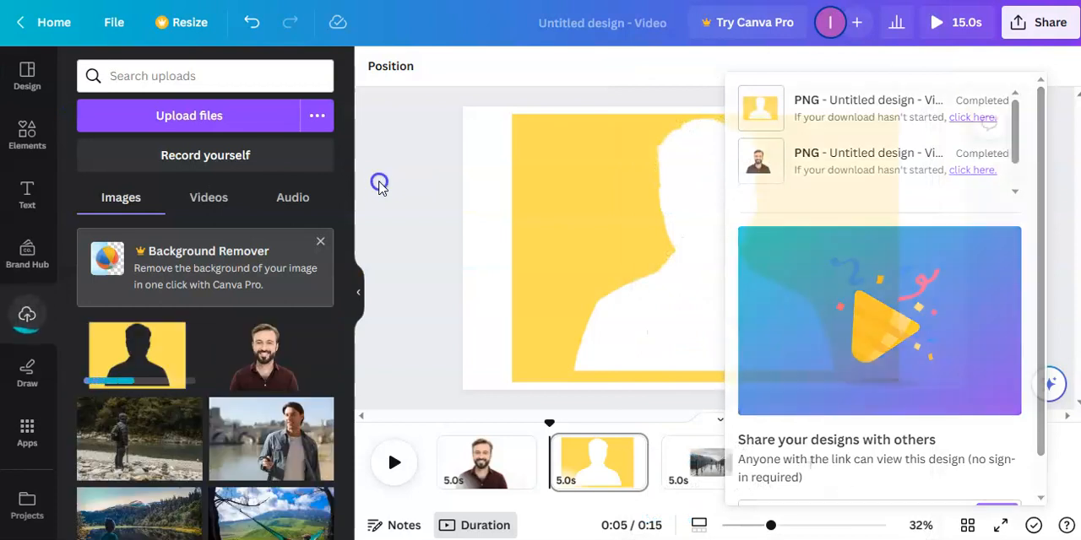
# Step: Set the pier photo on page 3 as the page background
pyautogui.click(727, 466)
pyautogui.click(684, 248)
pyautogui.rightClick(691, 254)
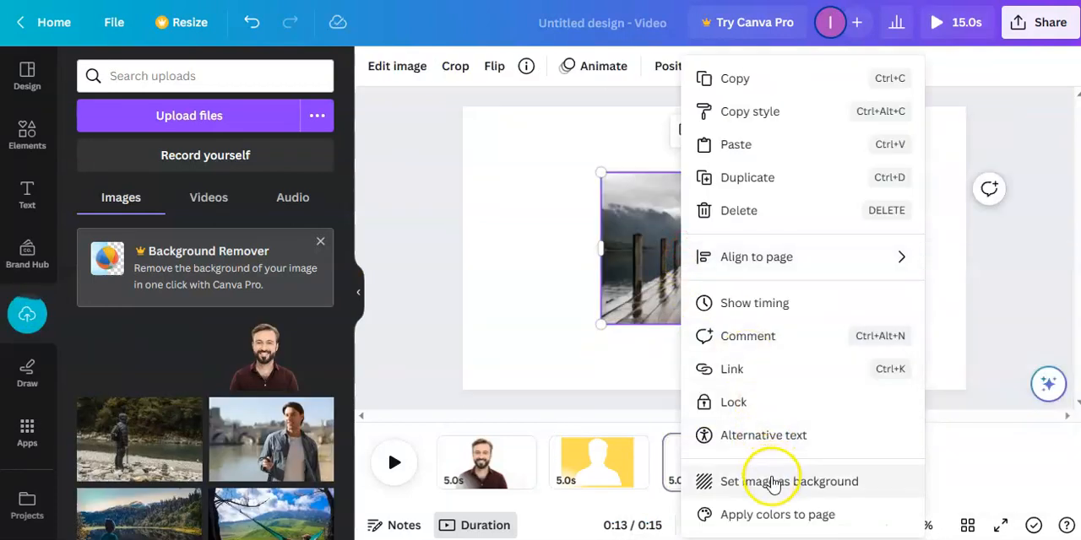
pyautogui.click(769, 482)
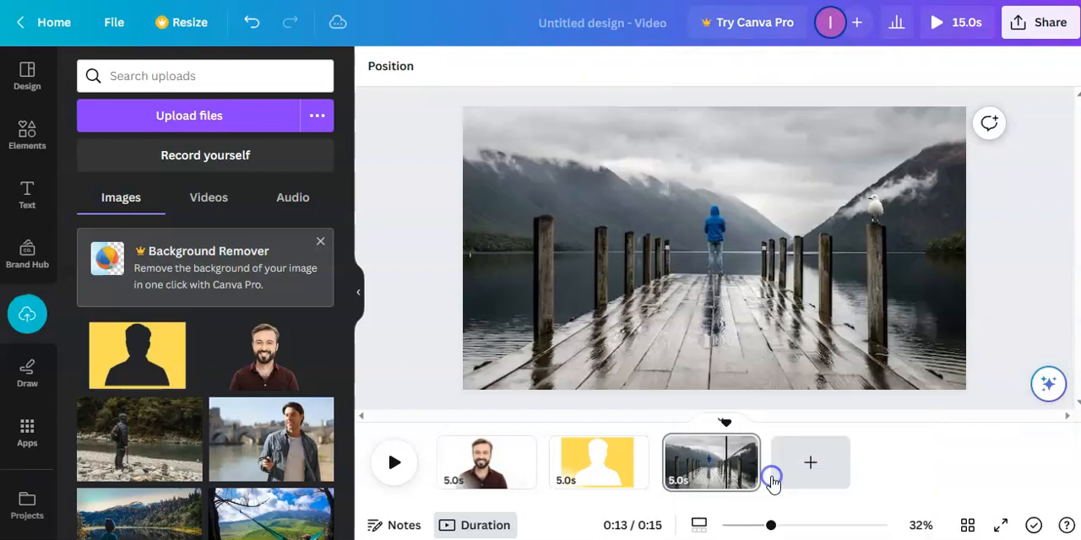
# Step: Add the uploaded yellow silhouette mask to page 3, enlarge it, and position its opening around the man on the pier
pyautogui.click(137, 366)
pyautogui.click(27, 193)
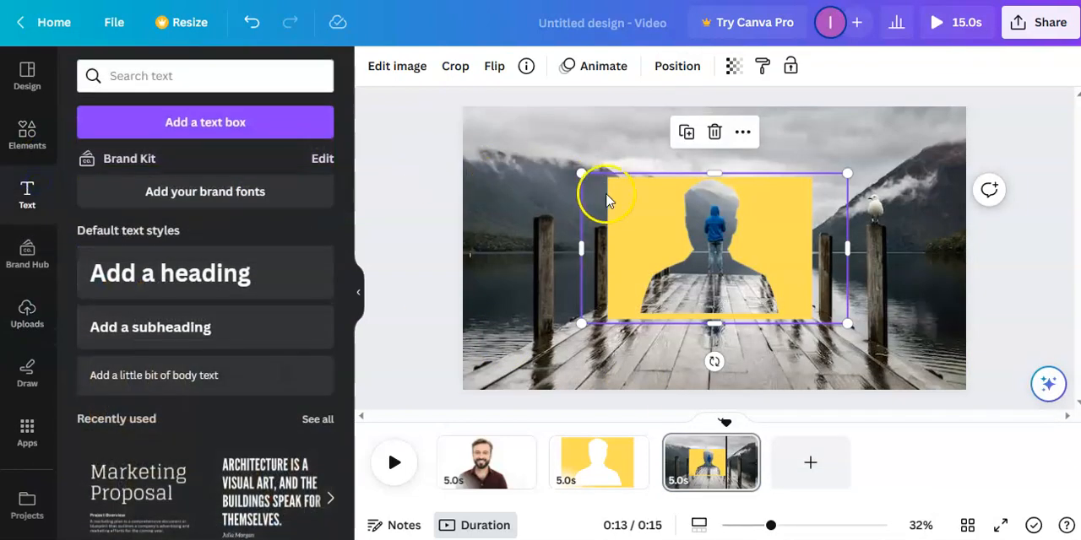
pyautogui.moveTo(582, 175); pyautogui.dragTo(446, 143)
pyautogui.moveTo(845, 321); pyautogui.dragTo(1007, 375)
pyautogui.moveTo(463, 105); pyautogui.dragTo(450, 88)
pyautogui.moveTo(448, 149); pyautogui.dragTo(485, 152)
pyautogui.moveTo(988, 241); pyautogui.dragTo(944, 244)
pyautogui.moveTo(830, 222); pyautogui.dragTo(835, 248)
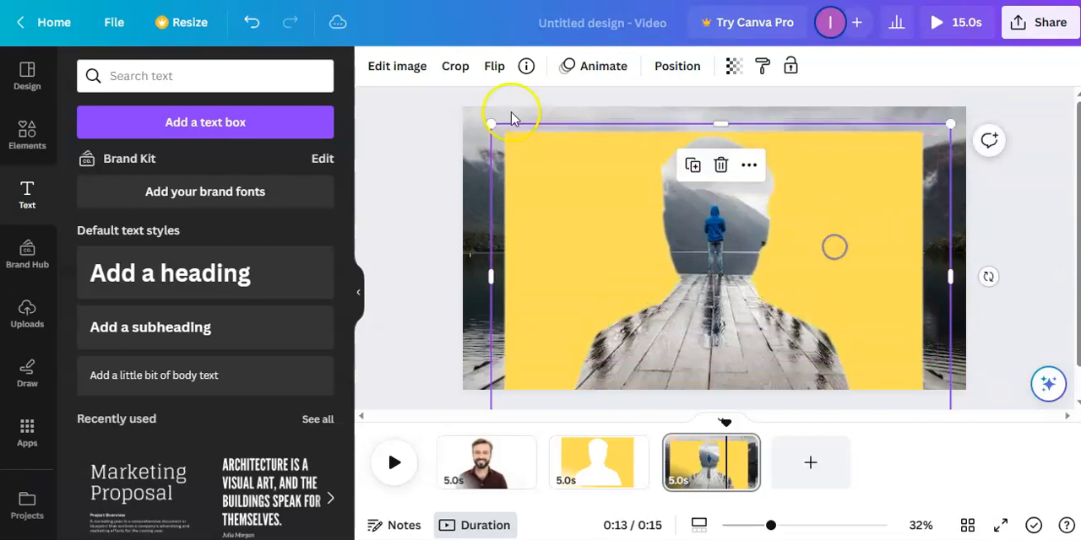
# Step: Give the yellow mask the Cherry Duotone effect and open the effect's settings
pyautogui.click(397, 68)
pyautogui.click(124, 433)
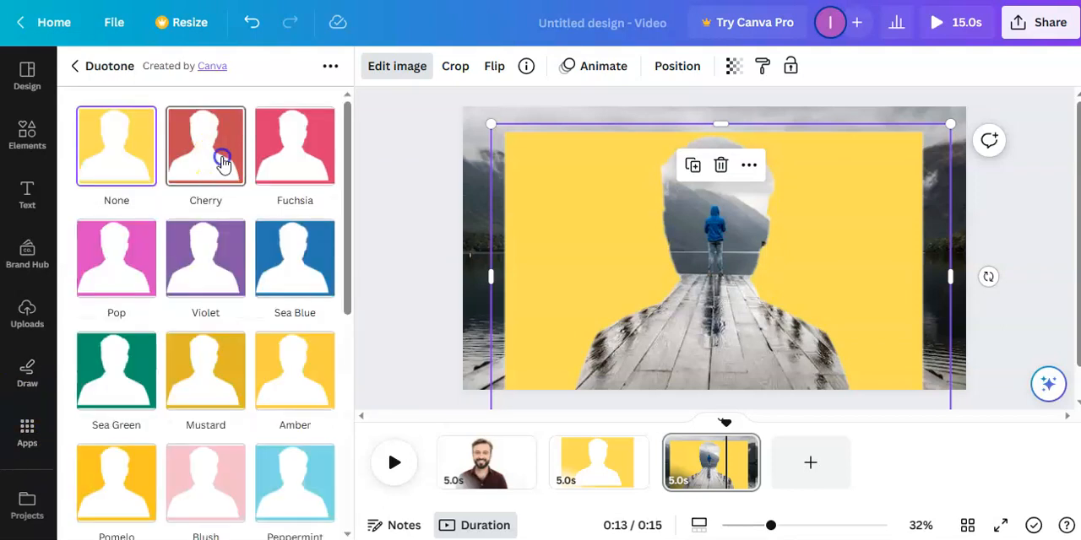
pyautogui.click(223, 160)
pyautogui.click(210, 148)
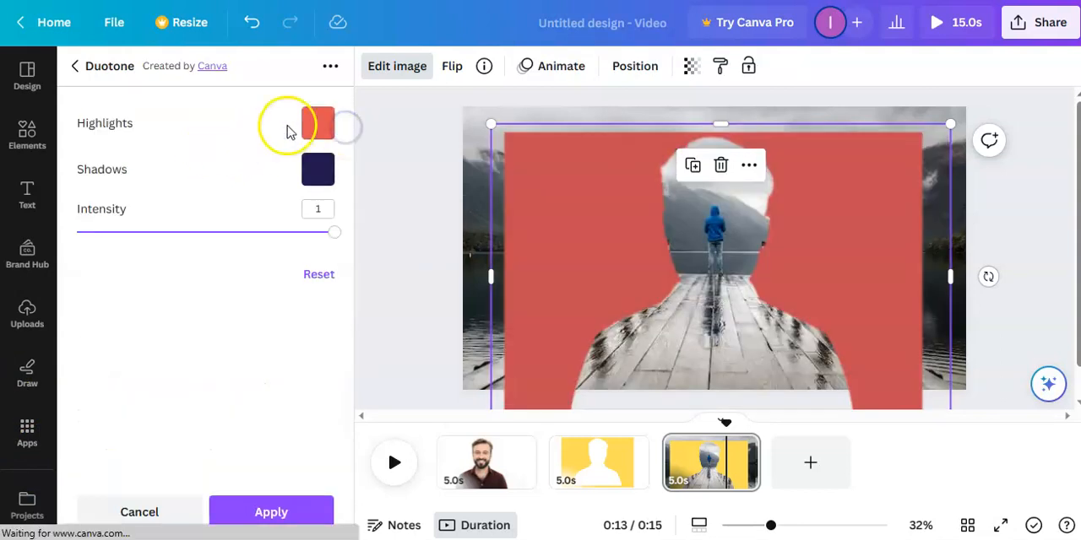
# Step: Set the mask's Duotone highlights and shadows to white and apply the effect
pyautogui.click(310, 125)
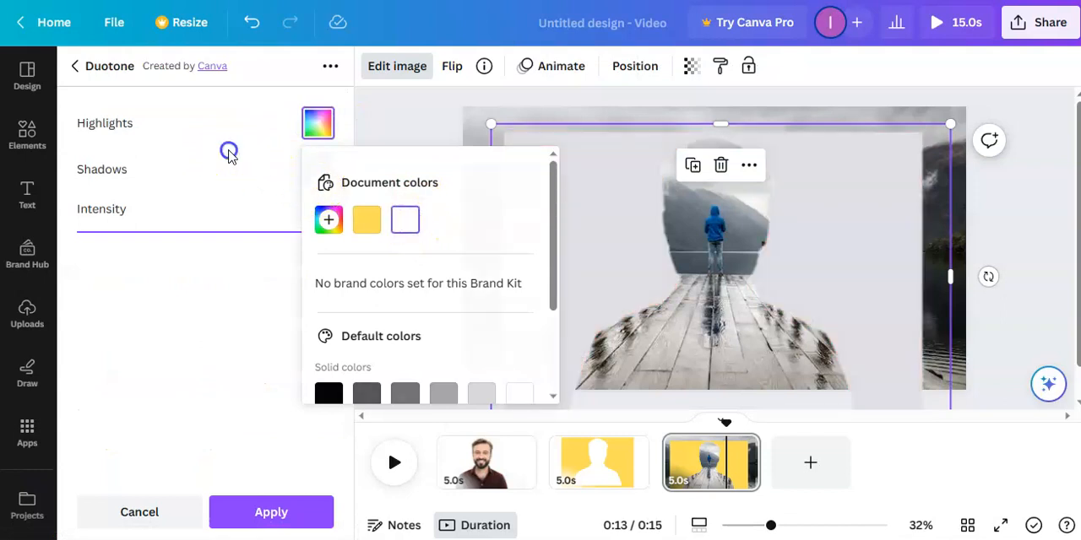
pyautogui.click(229, 152)
pyautogui.click(318, 169)
pyautogui.click(405, 269)
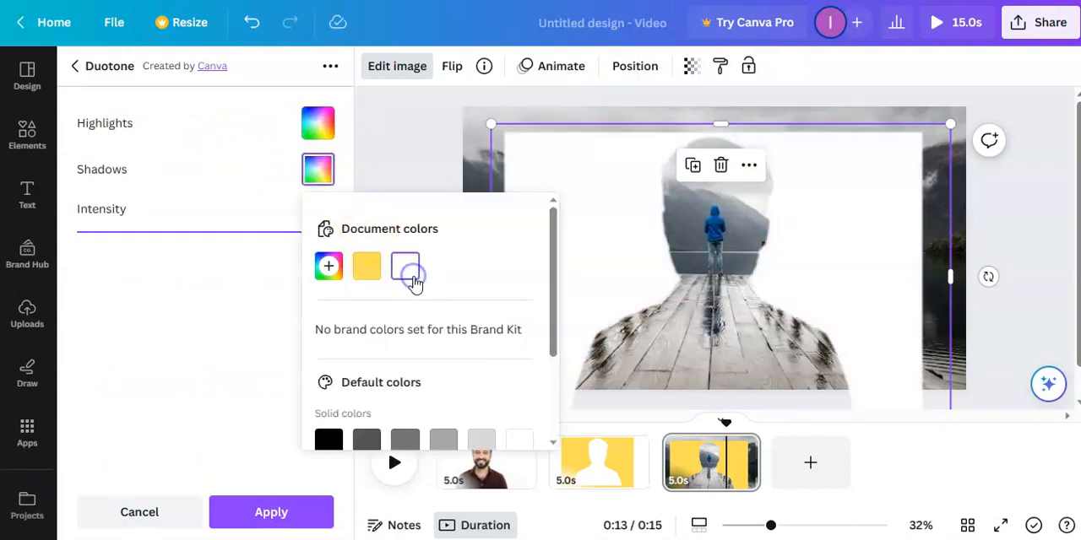
pyautogui.click(313, 513)
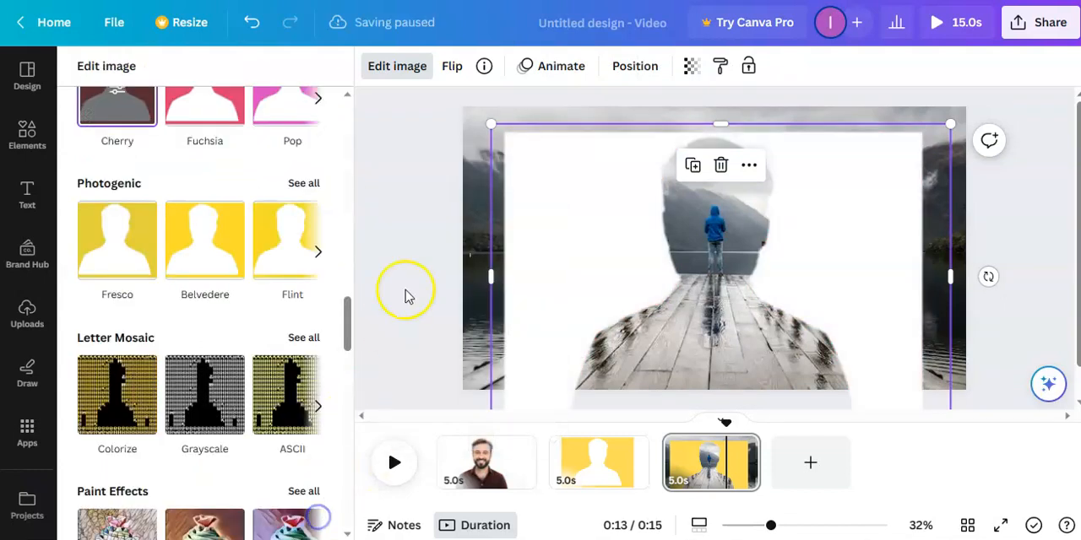
pyautogui.click(413, 230)
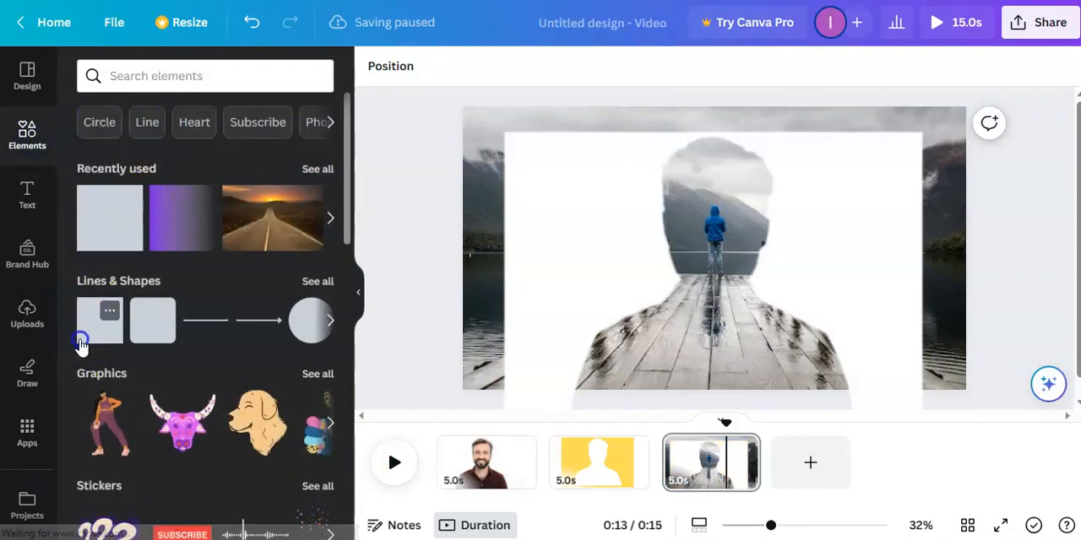
# Step: Add a square shape, fill it white, and stretch it across the page to cover the photo strip above the mask
pyautogui.click(88, 329)
pyautogui.click(27, 194)
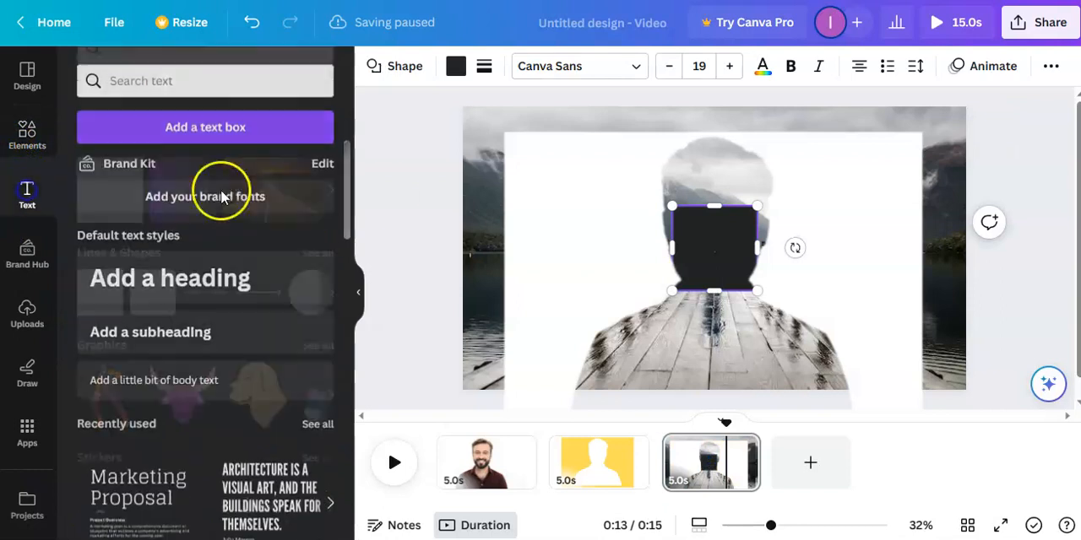
pyautogui.moveTo(667, 247); pyautogui.dragTo(450, 106)
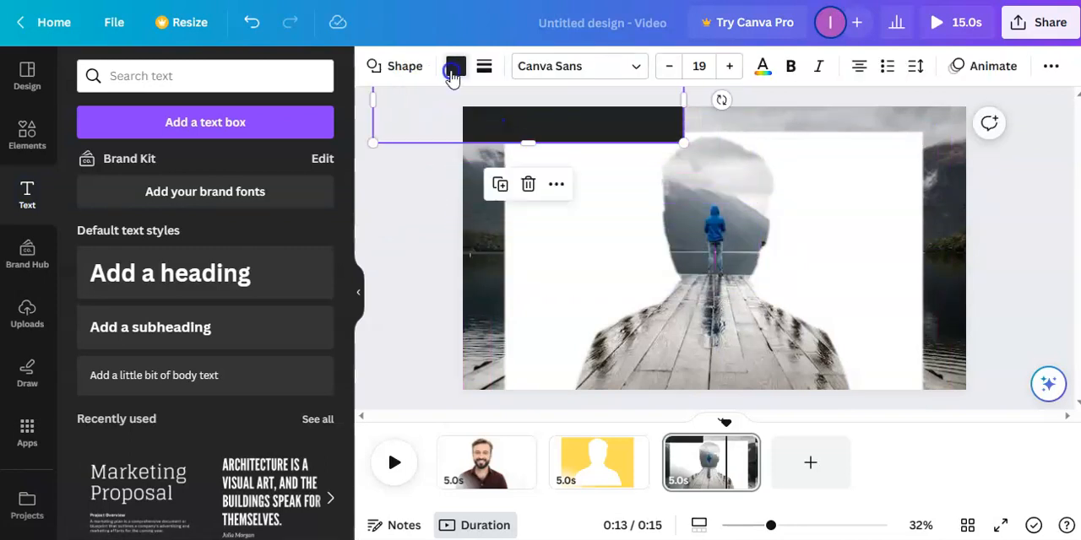
pyautogui.click(454, 69)
pyautogui.click(271, 164)
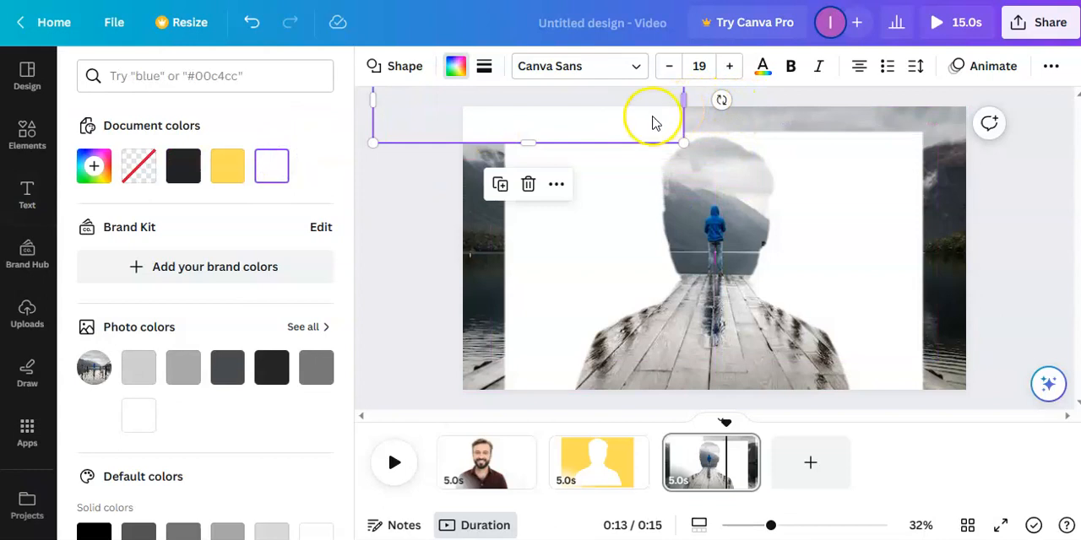
pyautogui.moveTo(685, 98); pyautogui.dragTo(1032, 104)
# Step: Duplicate the white bar, rotate the copy upright, and place it over the exposed photo strip left of the mask
pyautogui.click(673, 178)
pyautogui.moveTo(715, 106); pyautogui.dragTo(576, 224)
pyautogui.moveTo(548, 306); pyautogui.dragTo(487, 226)
# Step: Duplicate the upright white bar and place the copy over the exposed photo strip right of the mask
pyautogui.click(532, 268)
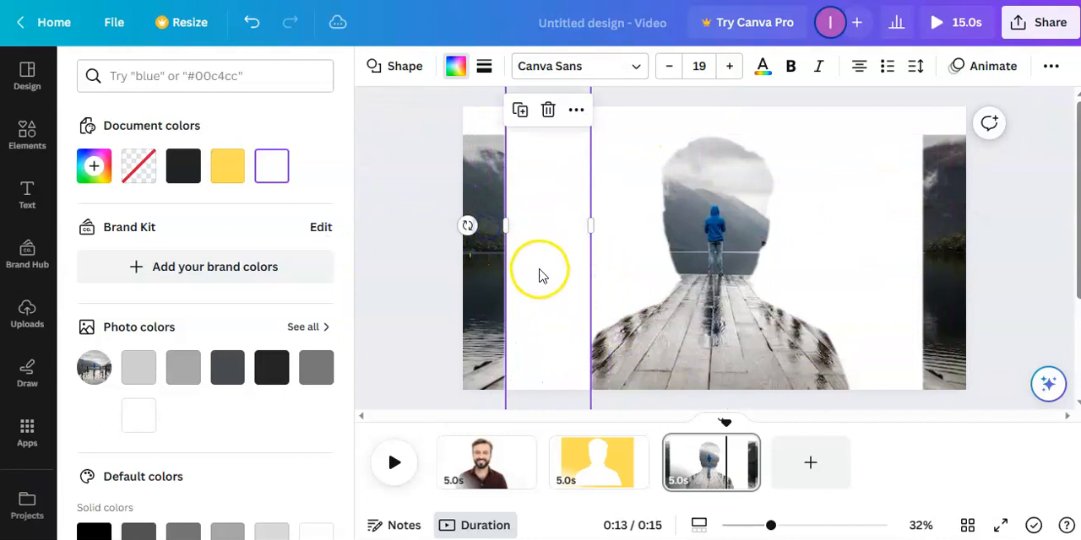
pyautogui.moveTo(491, 266); pyautogui.dragTo(922, 242)
pyautogui.click(470, 111)
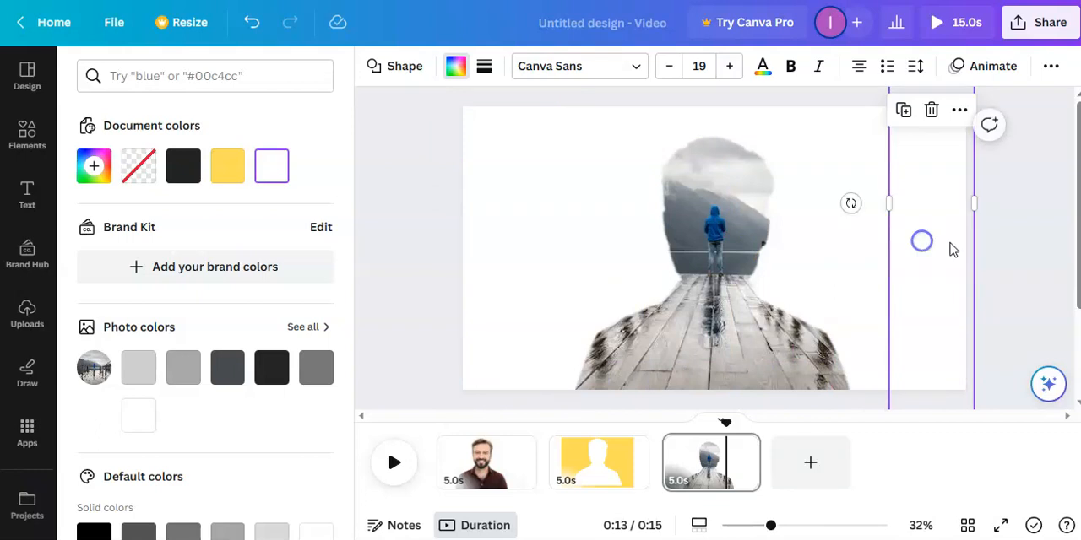
pyautogui.click(1037, 219)
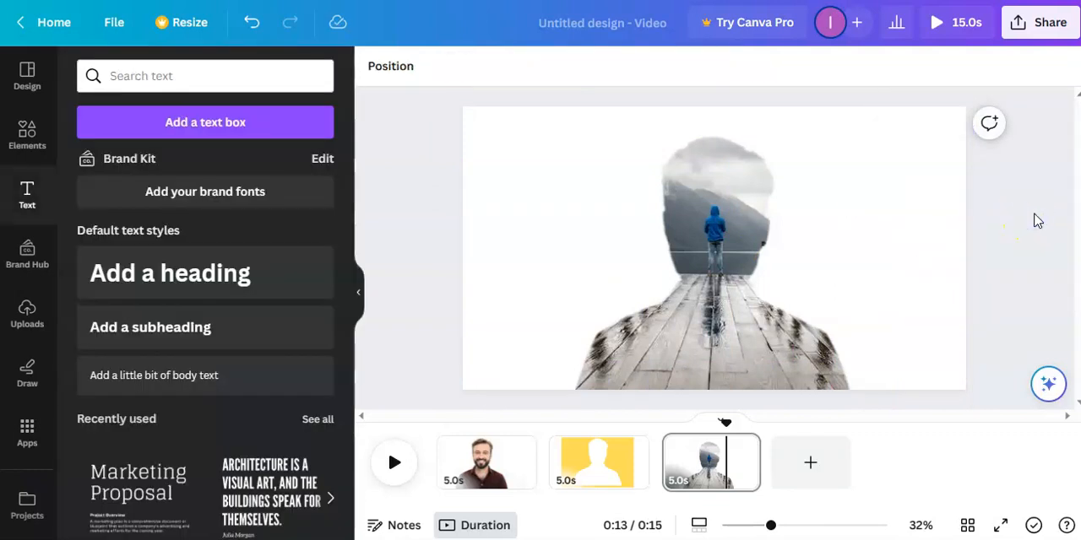
# Step: Shrink the white silhouette mask slightly and realign it around the man on the pier
pyautogui.click(724, 168)
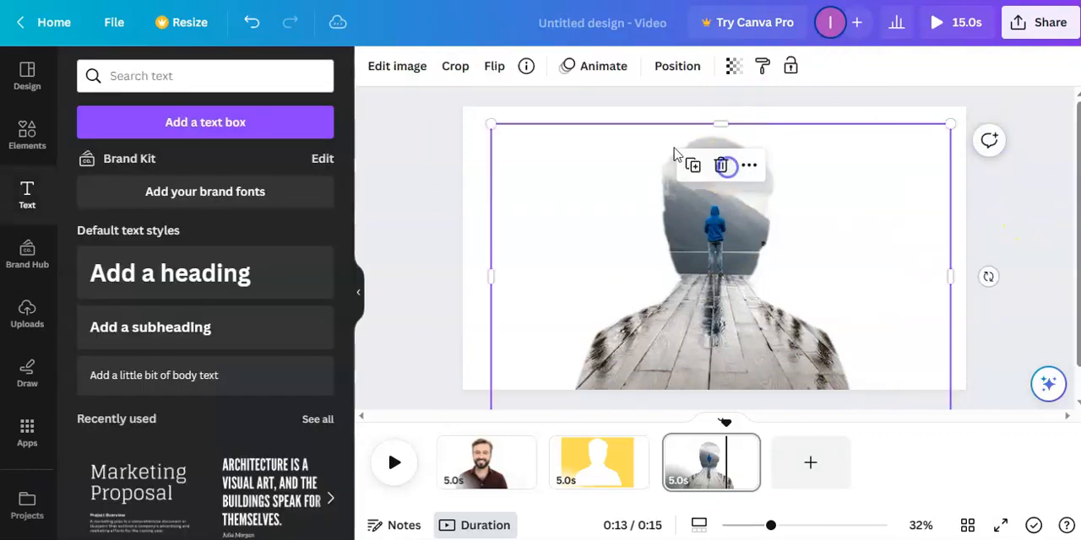
pyautogui.moveTo(954, 124); pyautogui.dragTo(953, 140)
pyautogui.moveTo(609, 256); pyautogui.dragTo(613, 248)
pyautogui.click(425, 190)
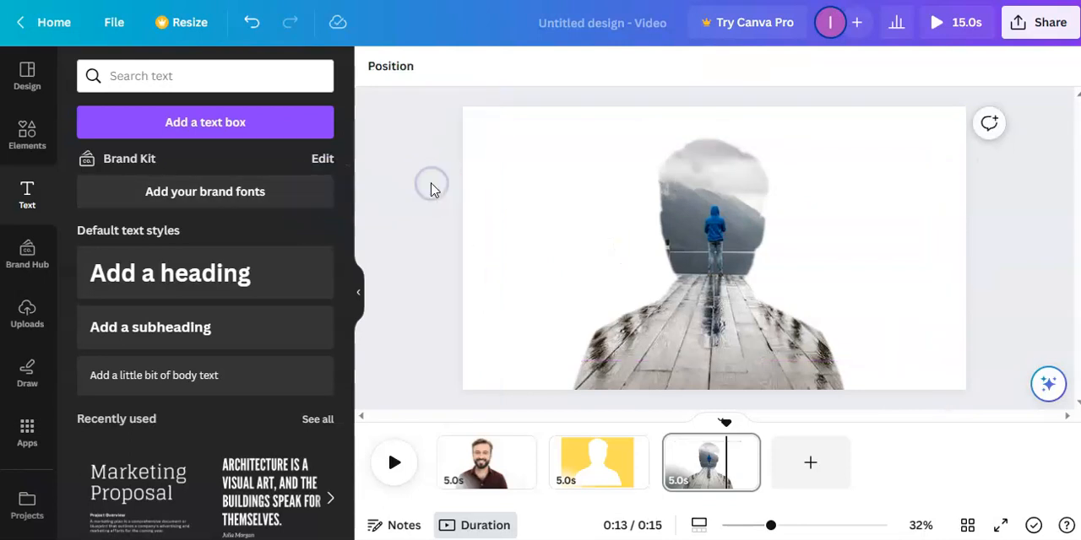
pyautogui.click(735, 203)
pyautogui.moveTo(735, 203); pyautogui.dragTo(738, 202)
pyautogui.click(449, 177)
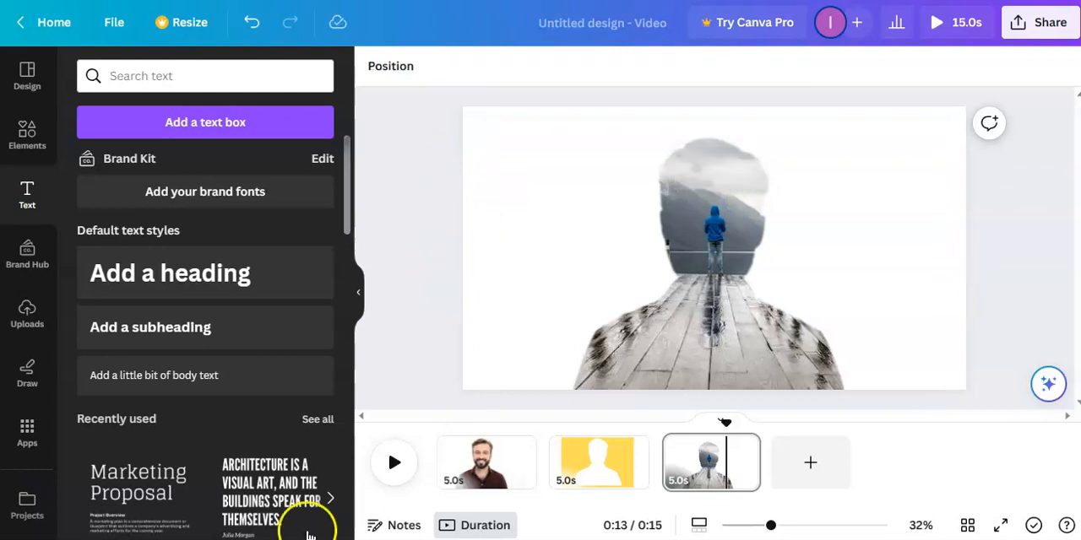